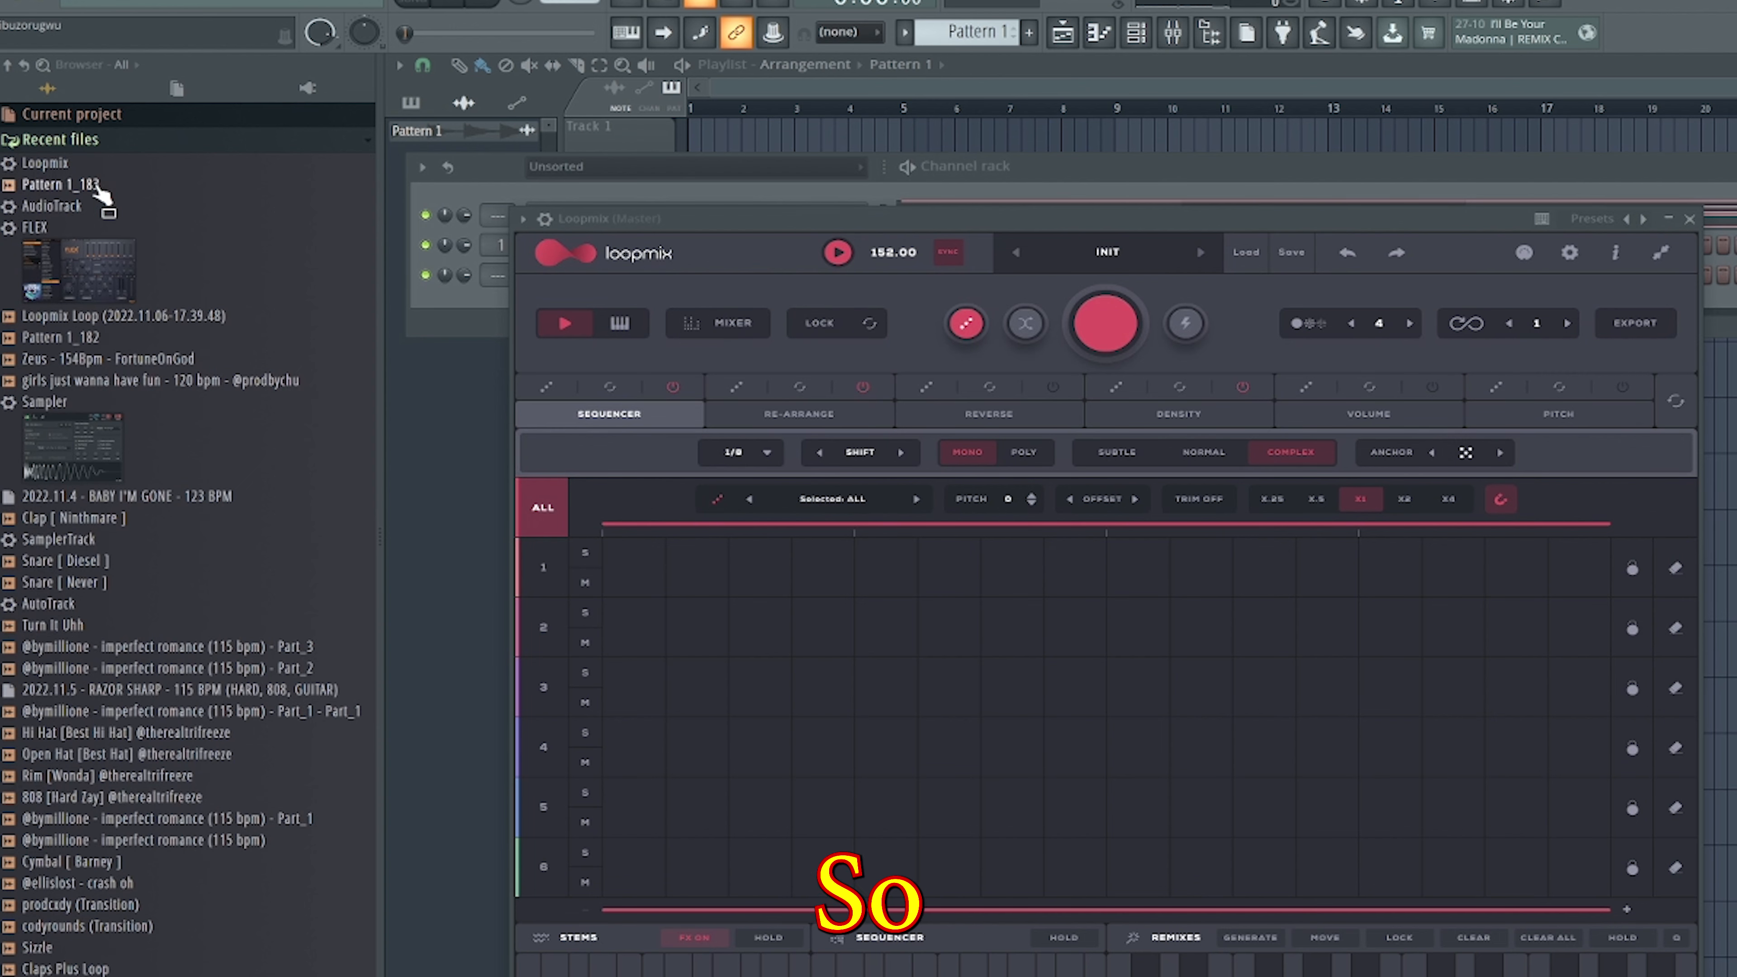
# - Load the Pattern 1_183 sample into Loopmix track 1 and enable all of its sequencer steps for playback
pyautogui.moveTo(97, 190); pyautogui.dragTo(626, 590)
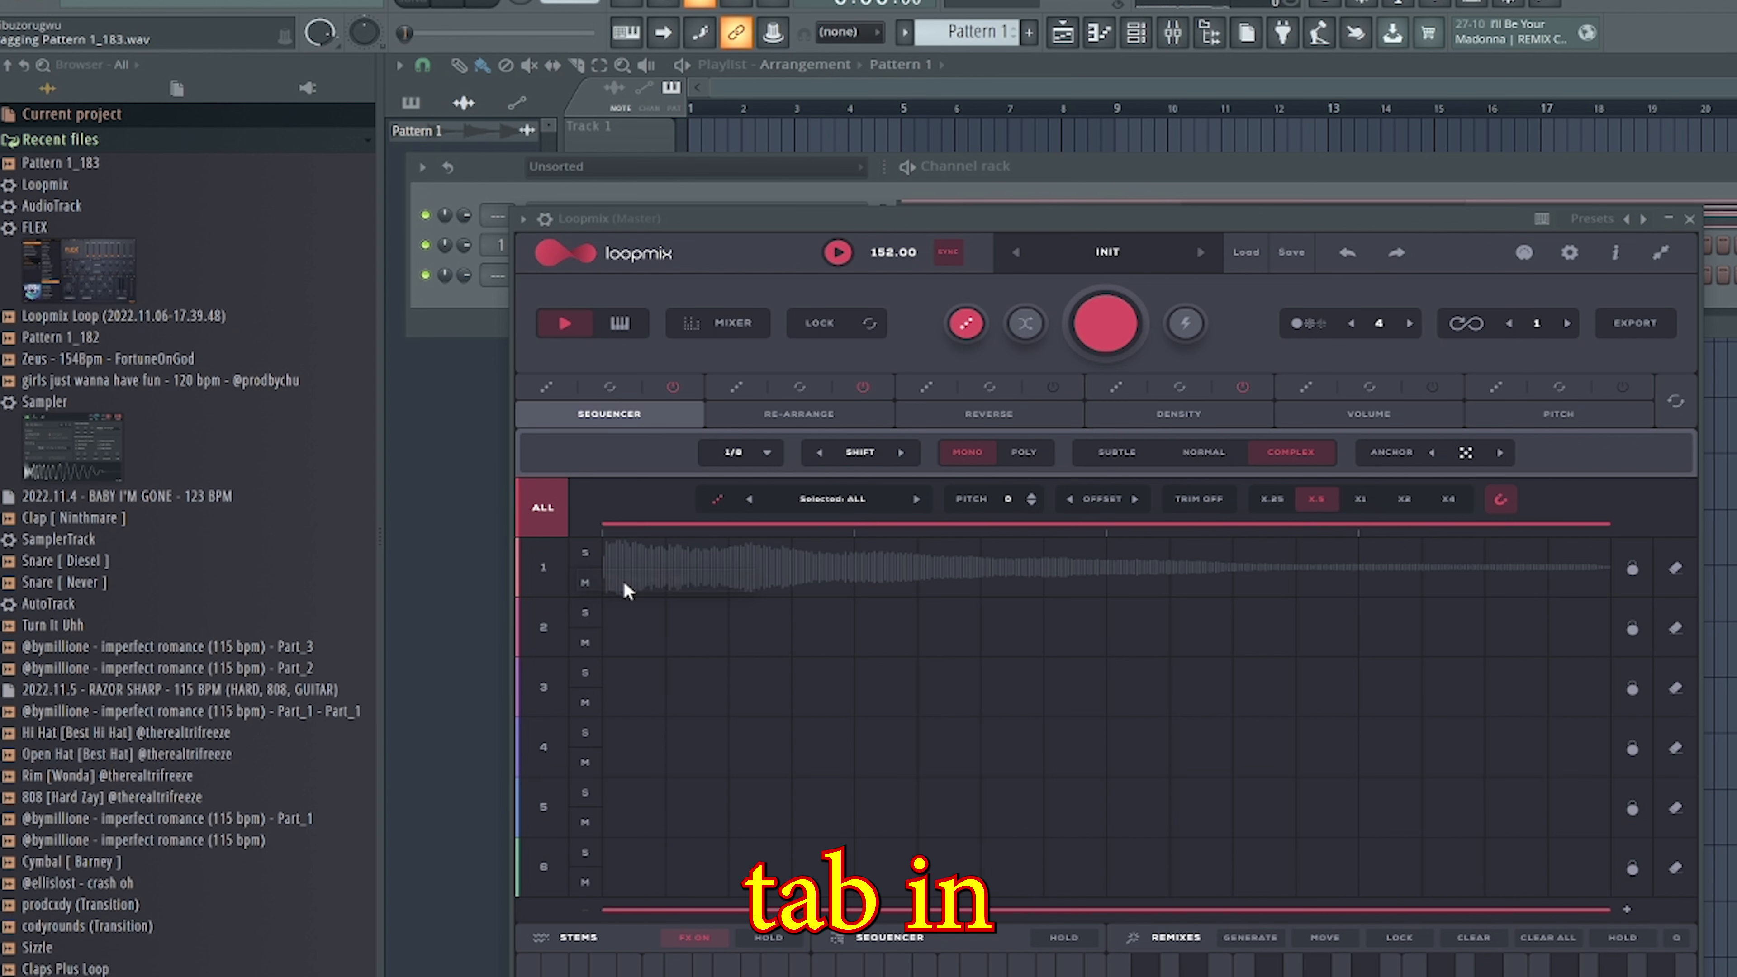
pyautogui.click(759, 456)
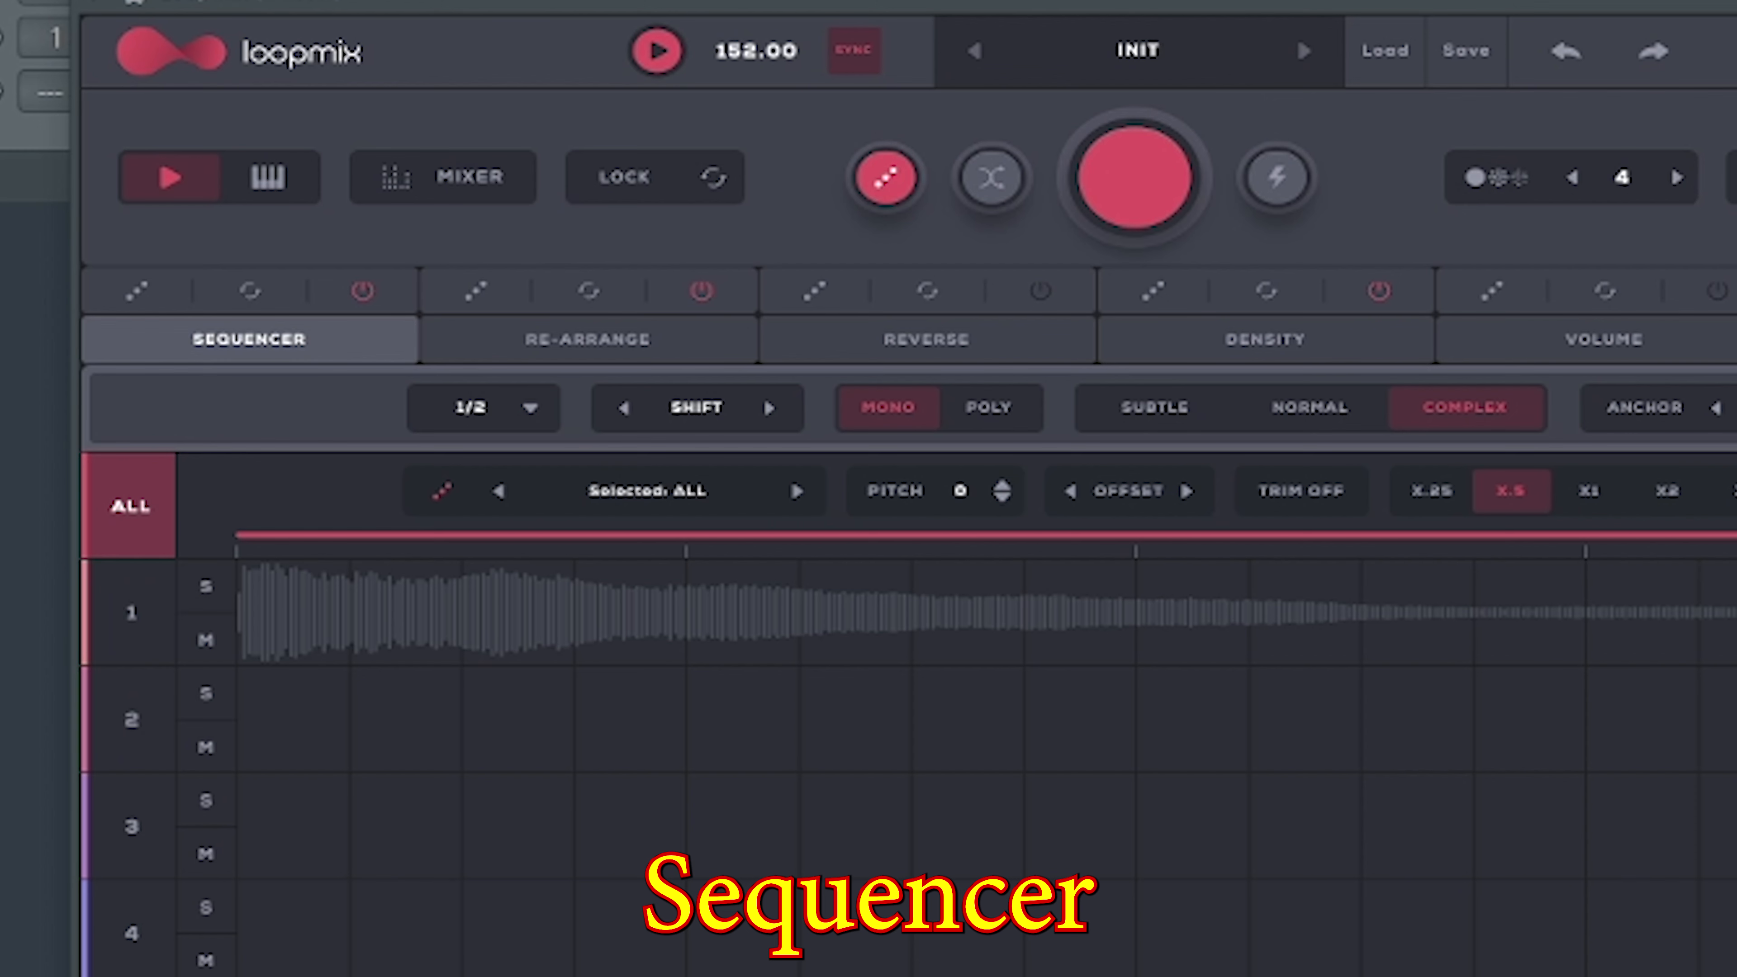
pyautogui.moveTo(284, 594); pyautogui.dragTo(1732, 589)
pyautogui.press('space')
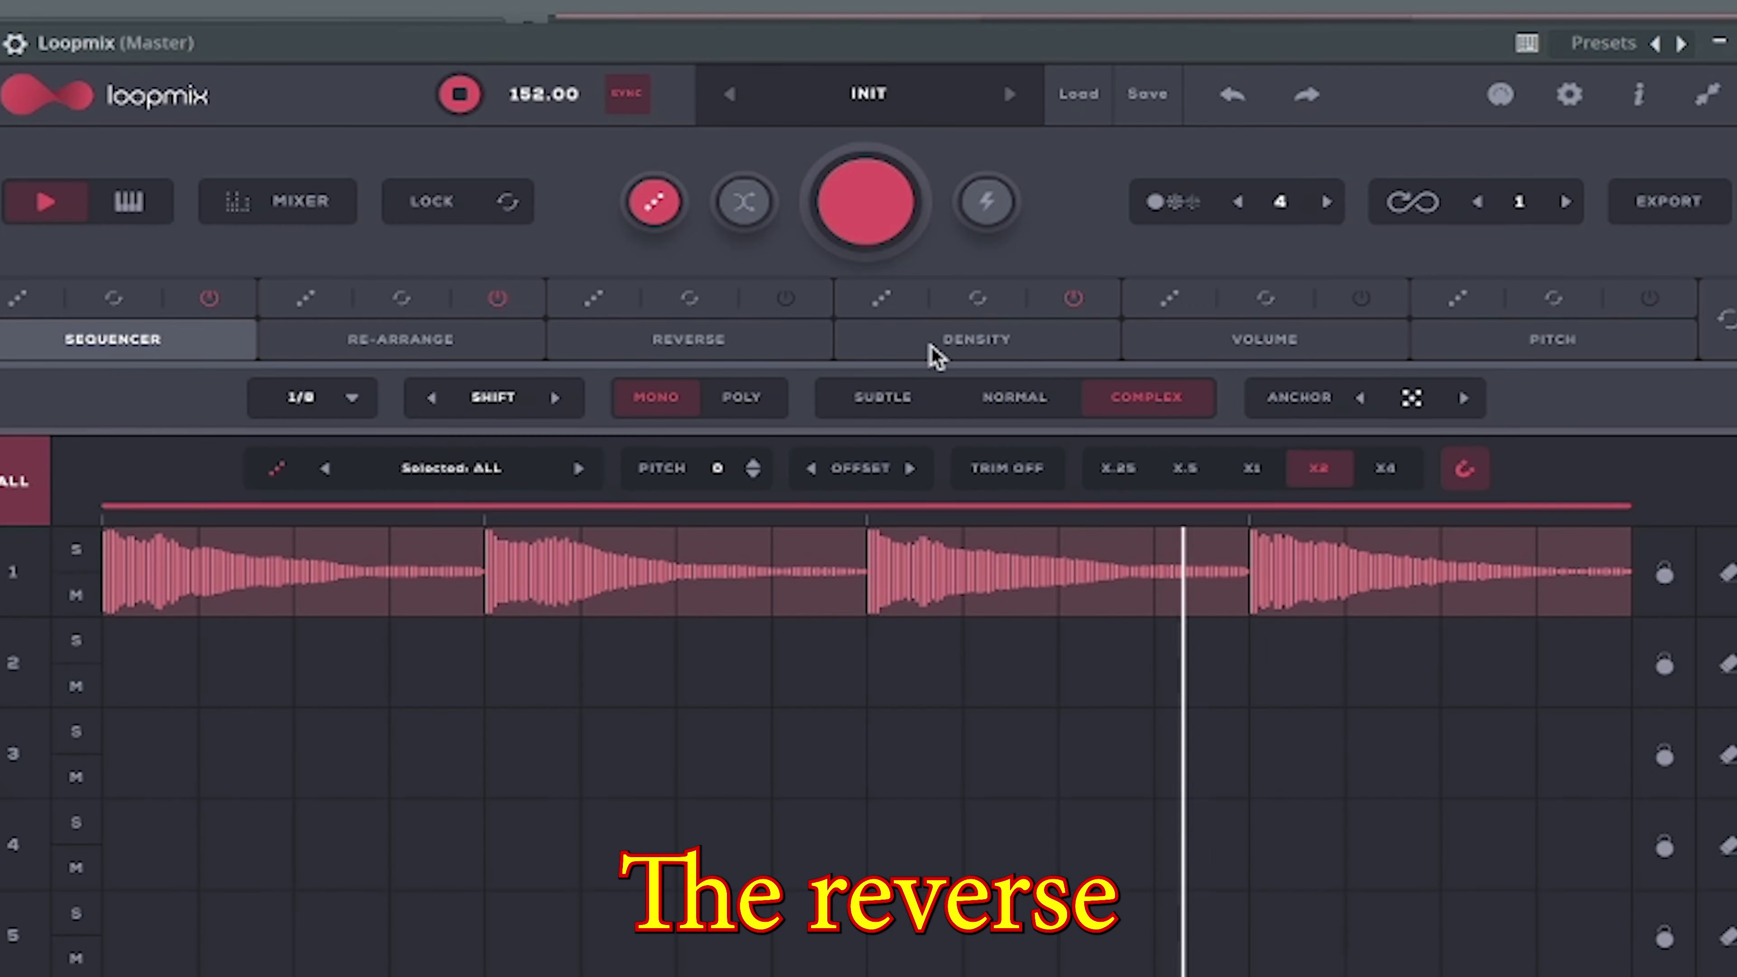
# - Reverse every slice of the sample on track 1
pyautogui.click(974, 347)
pyautogui.moveTo(179, 602); pyautogui.dragTo(1558, 590)
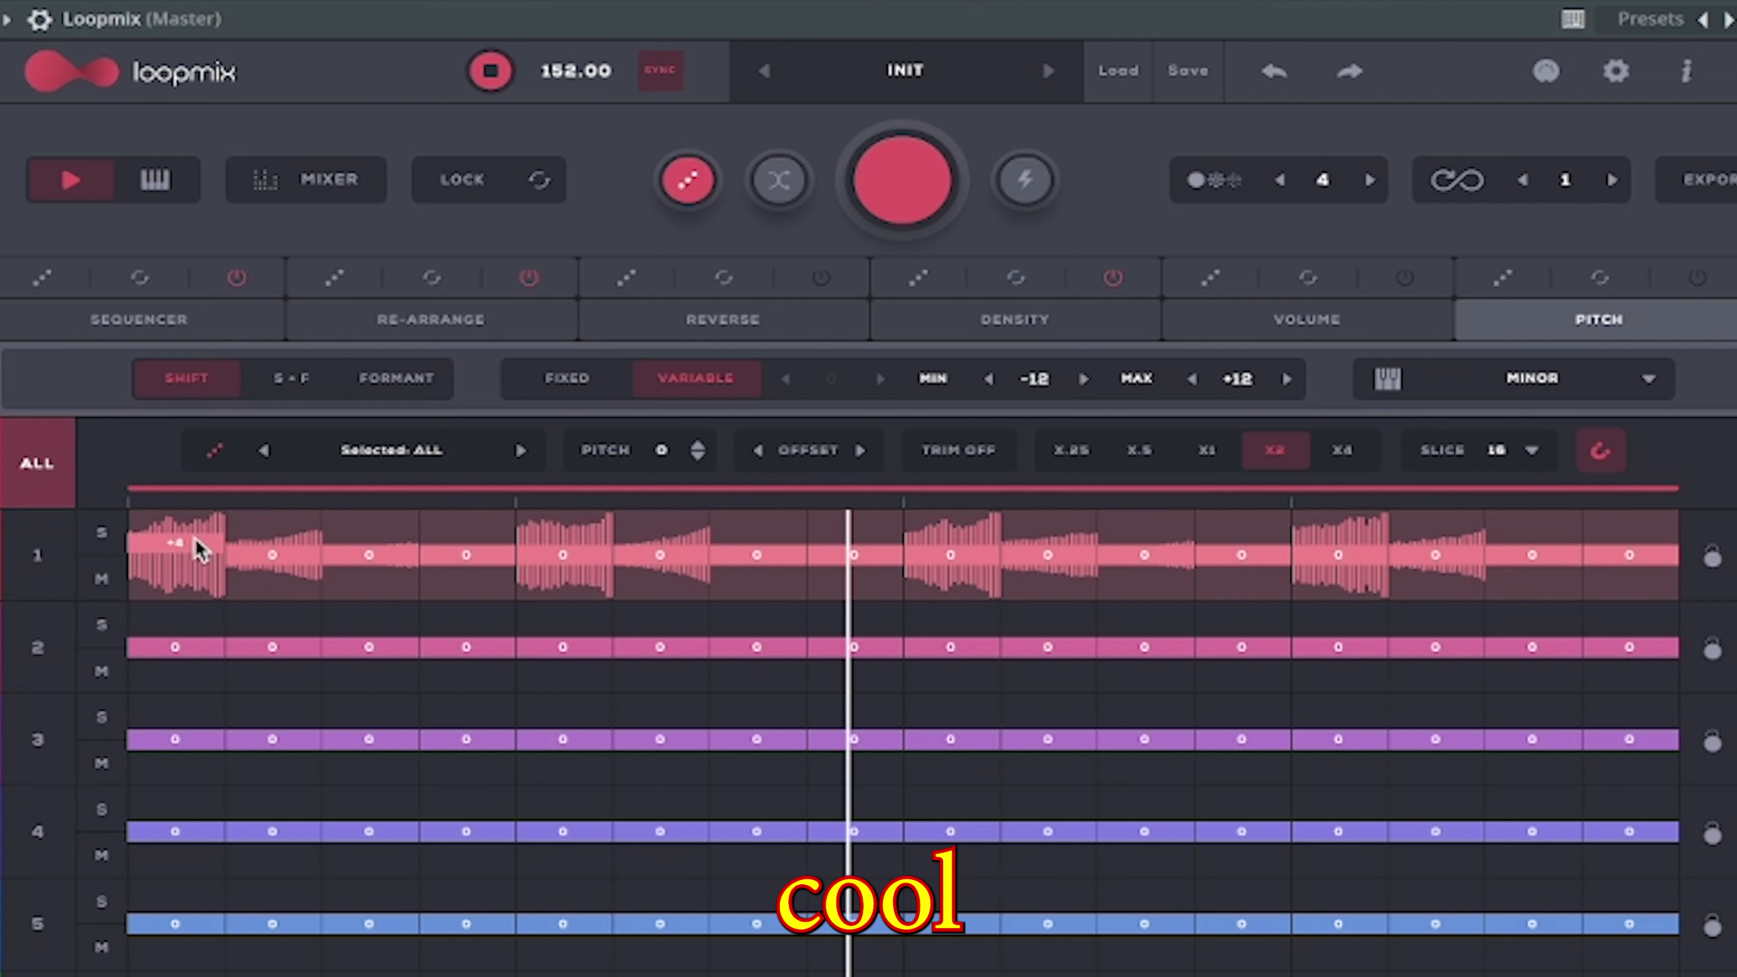
# - Raise the pitch of the track 1 slices to +4 semitones across the whole row
pyautogui.moveTo(268, 551); pyautogui.dragTo(266, 539)
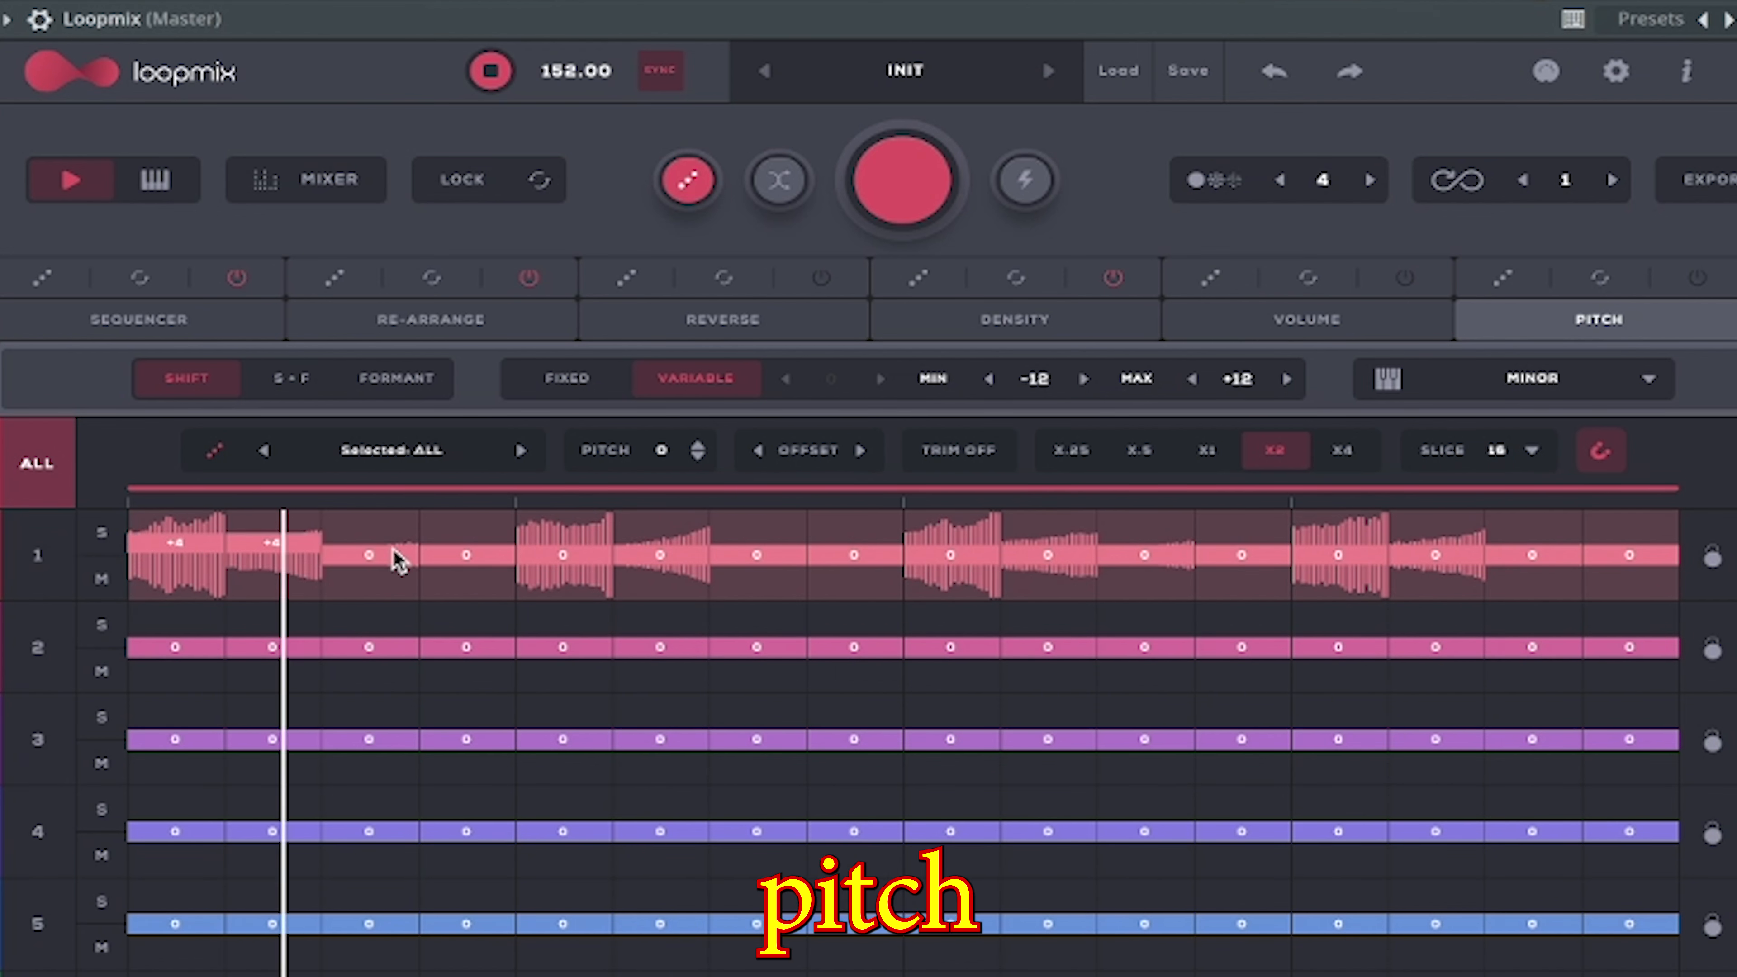
pyautogui.moveTo(394, 558); pyautogui.dragTo(453, 551)
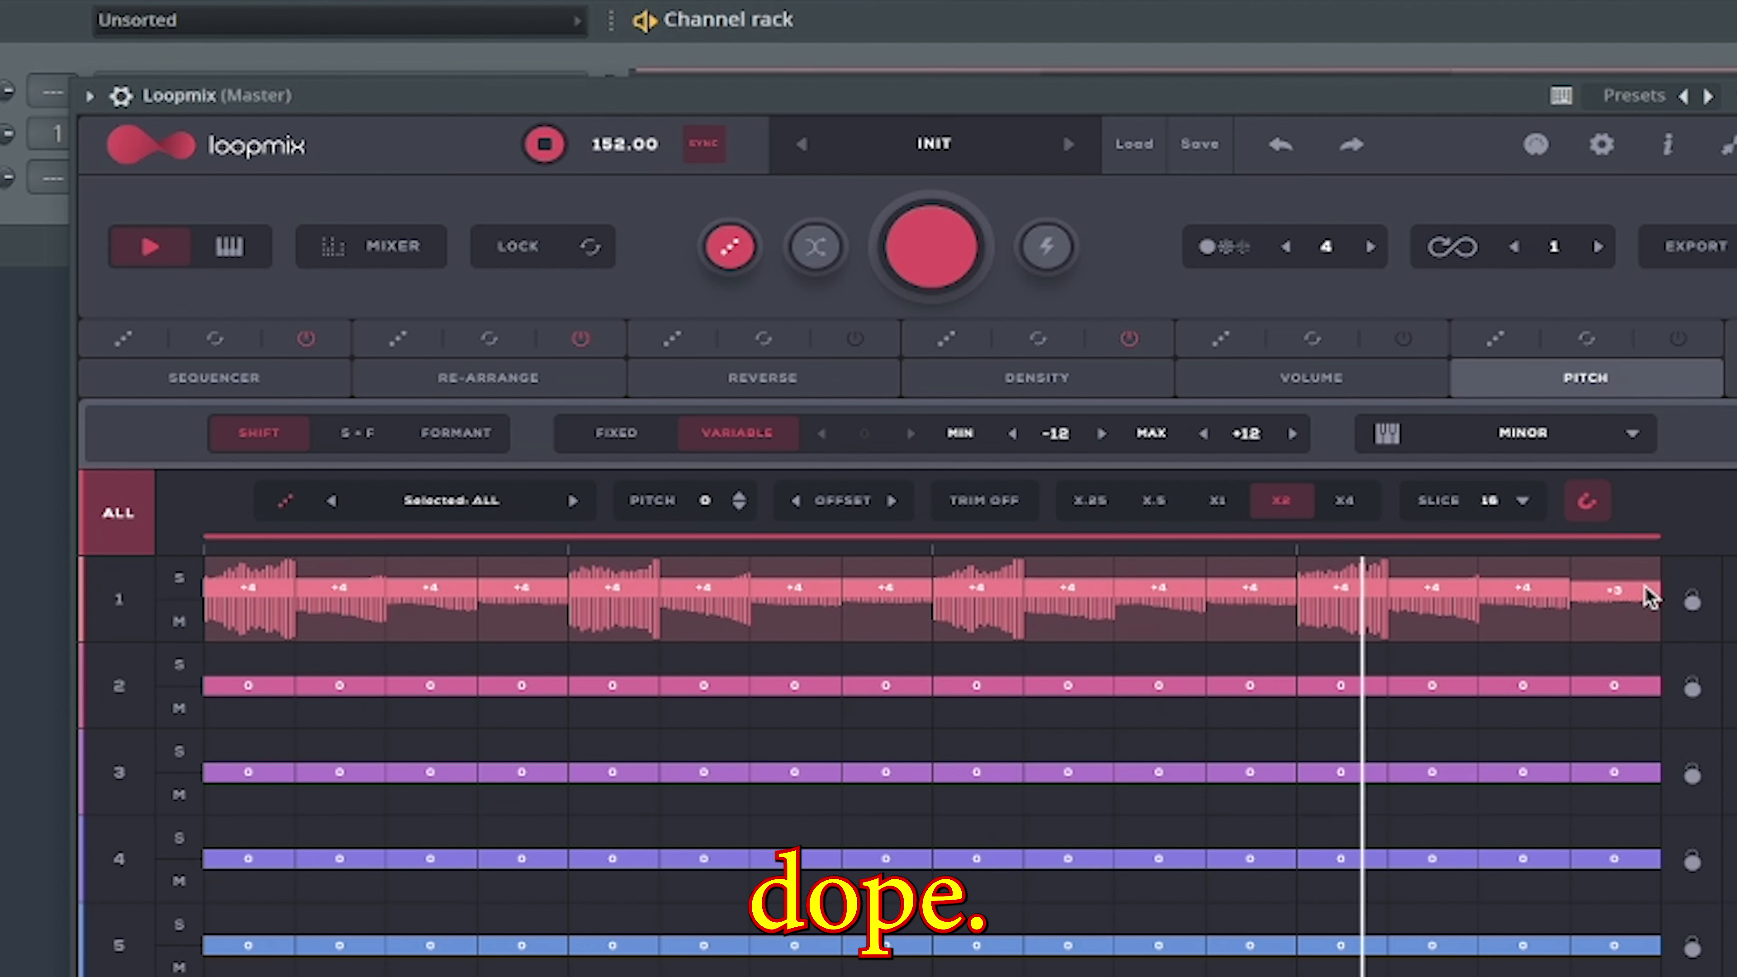
pyautogui.moveTo(1648, 597); pyautogui.dragTo(1640, 594)
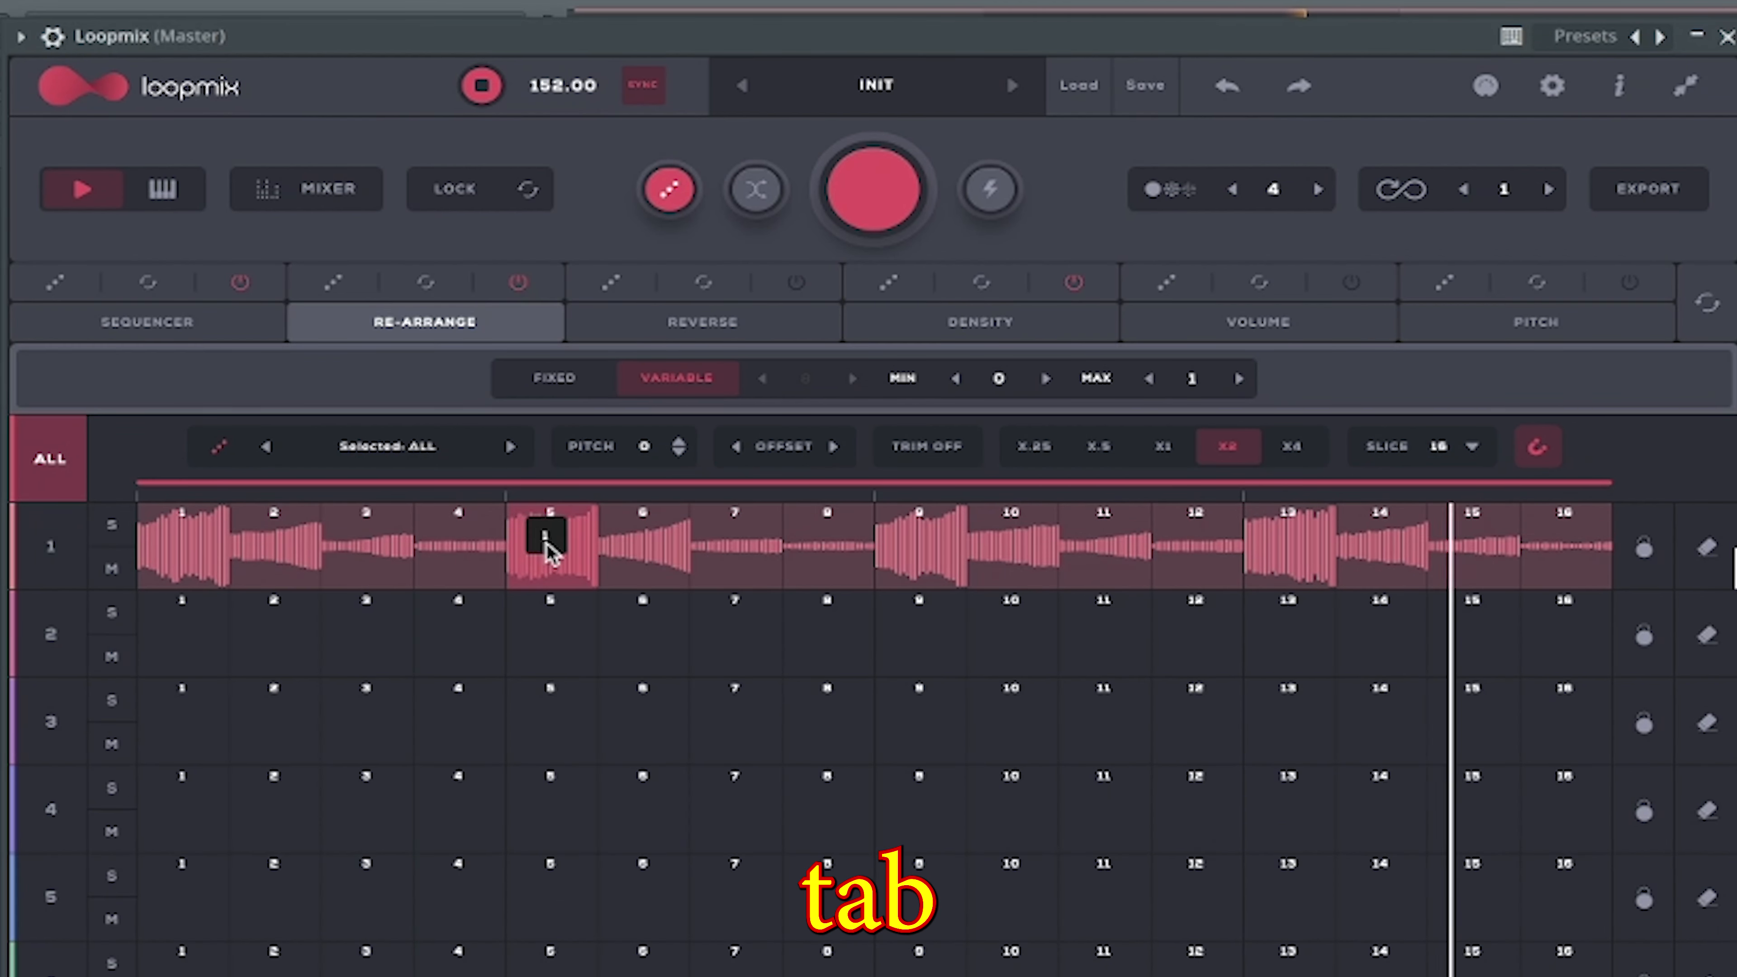
# - Re-arrange the track 1 slices, putting slice 1 in place of slice 5
pyautogui.moveTo(542, 543); pyautogui.dragTo(543, 556)
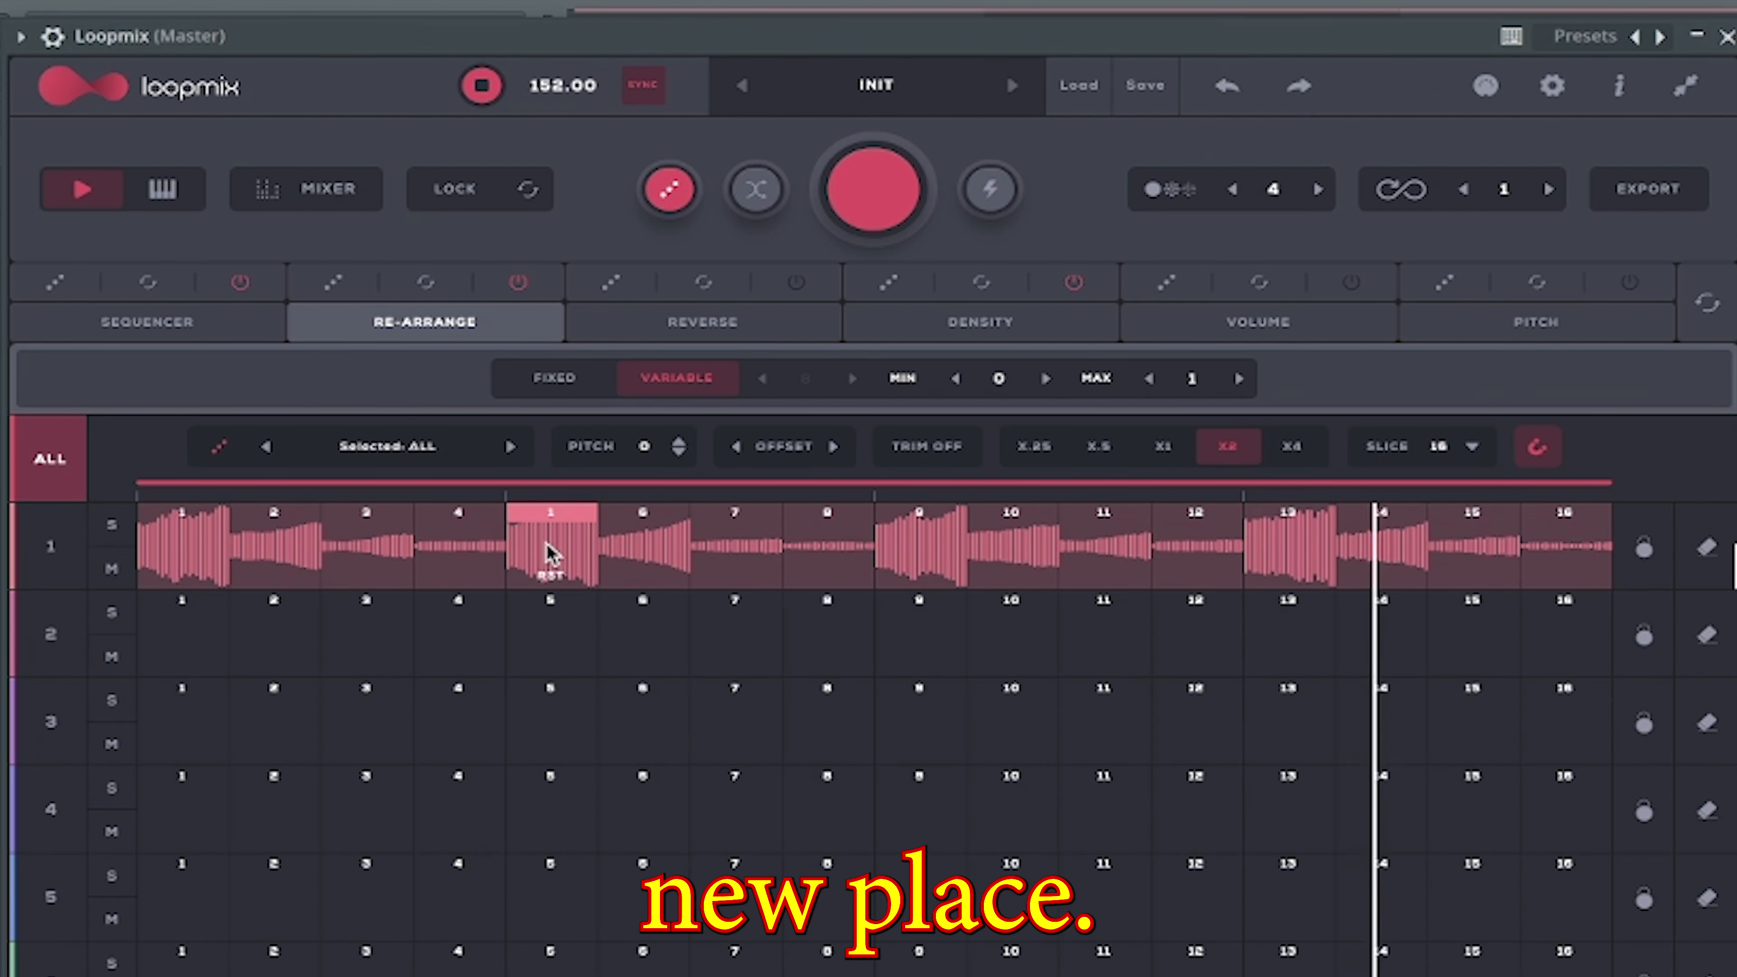
pyautogui.moveTo(294, 544); pyautogui.dragTo(617, 544)
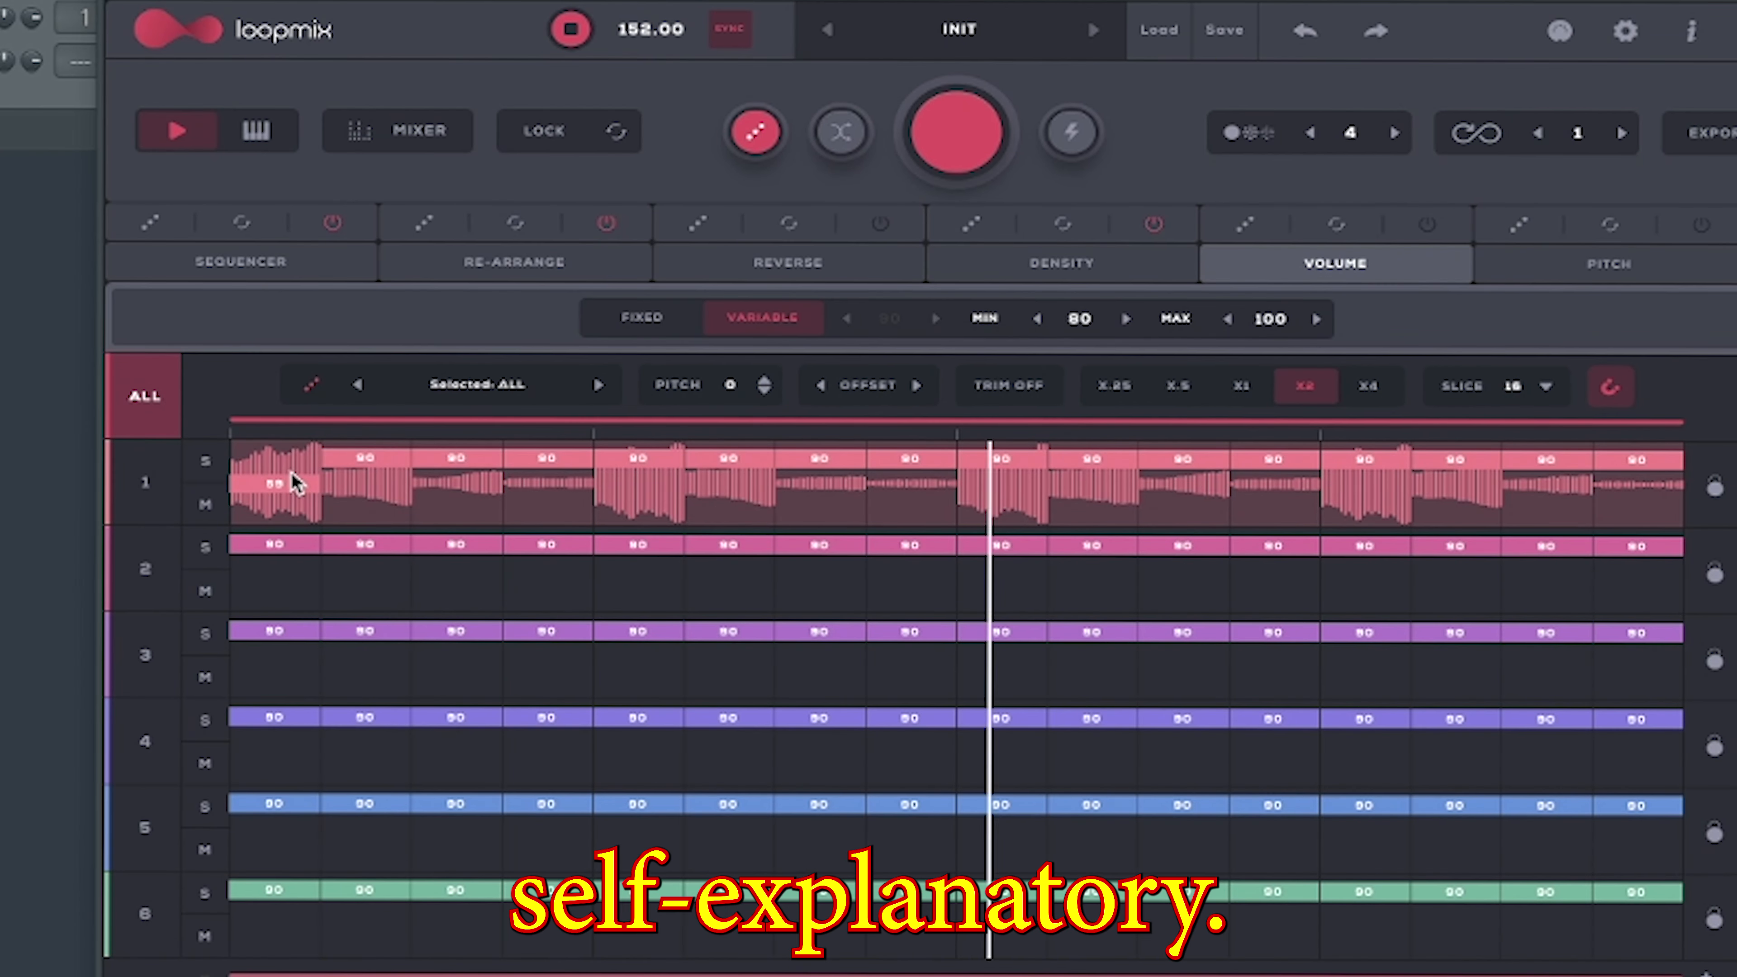
# - Lower the volume of track 1 slices 5, 9, 13 and 1 to 58, 53, 54 and 51 respectively
pyautogui.click(639, 477)
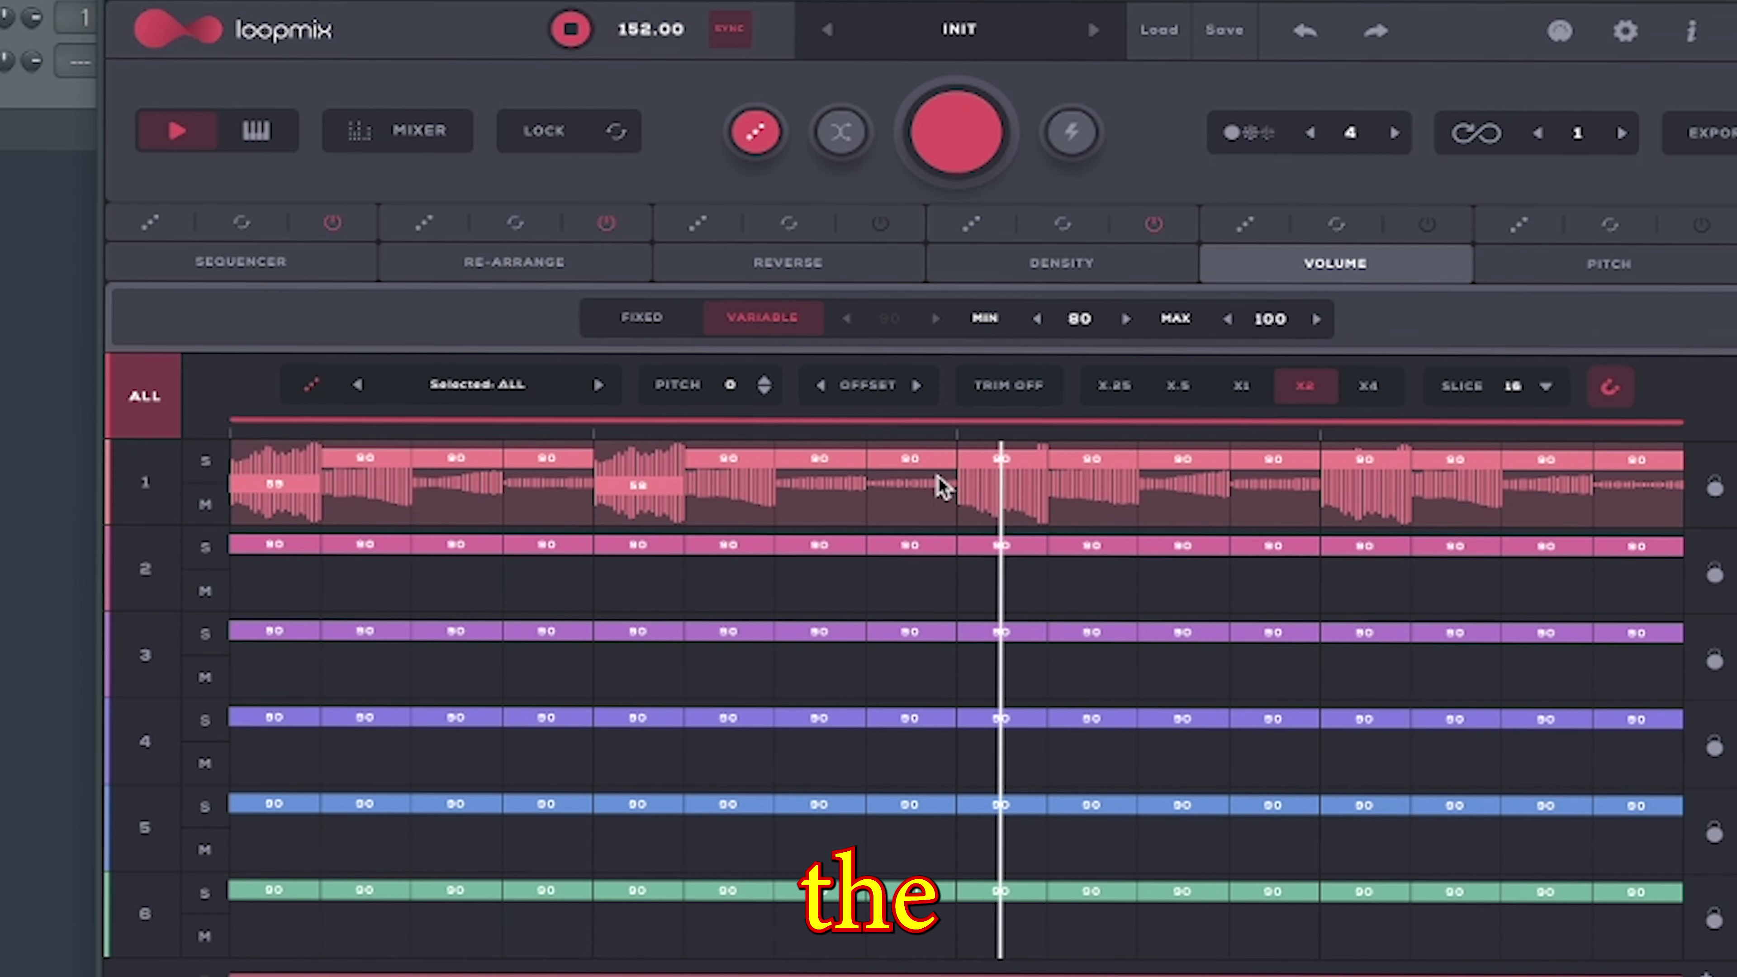
pyautogui.click(1000, 490)
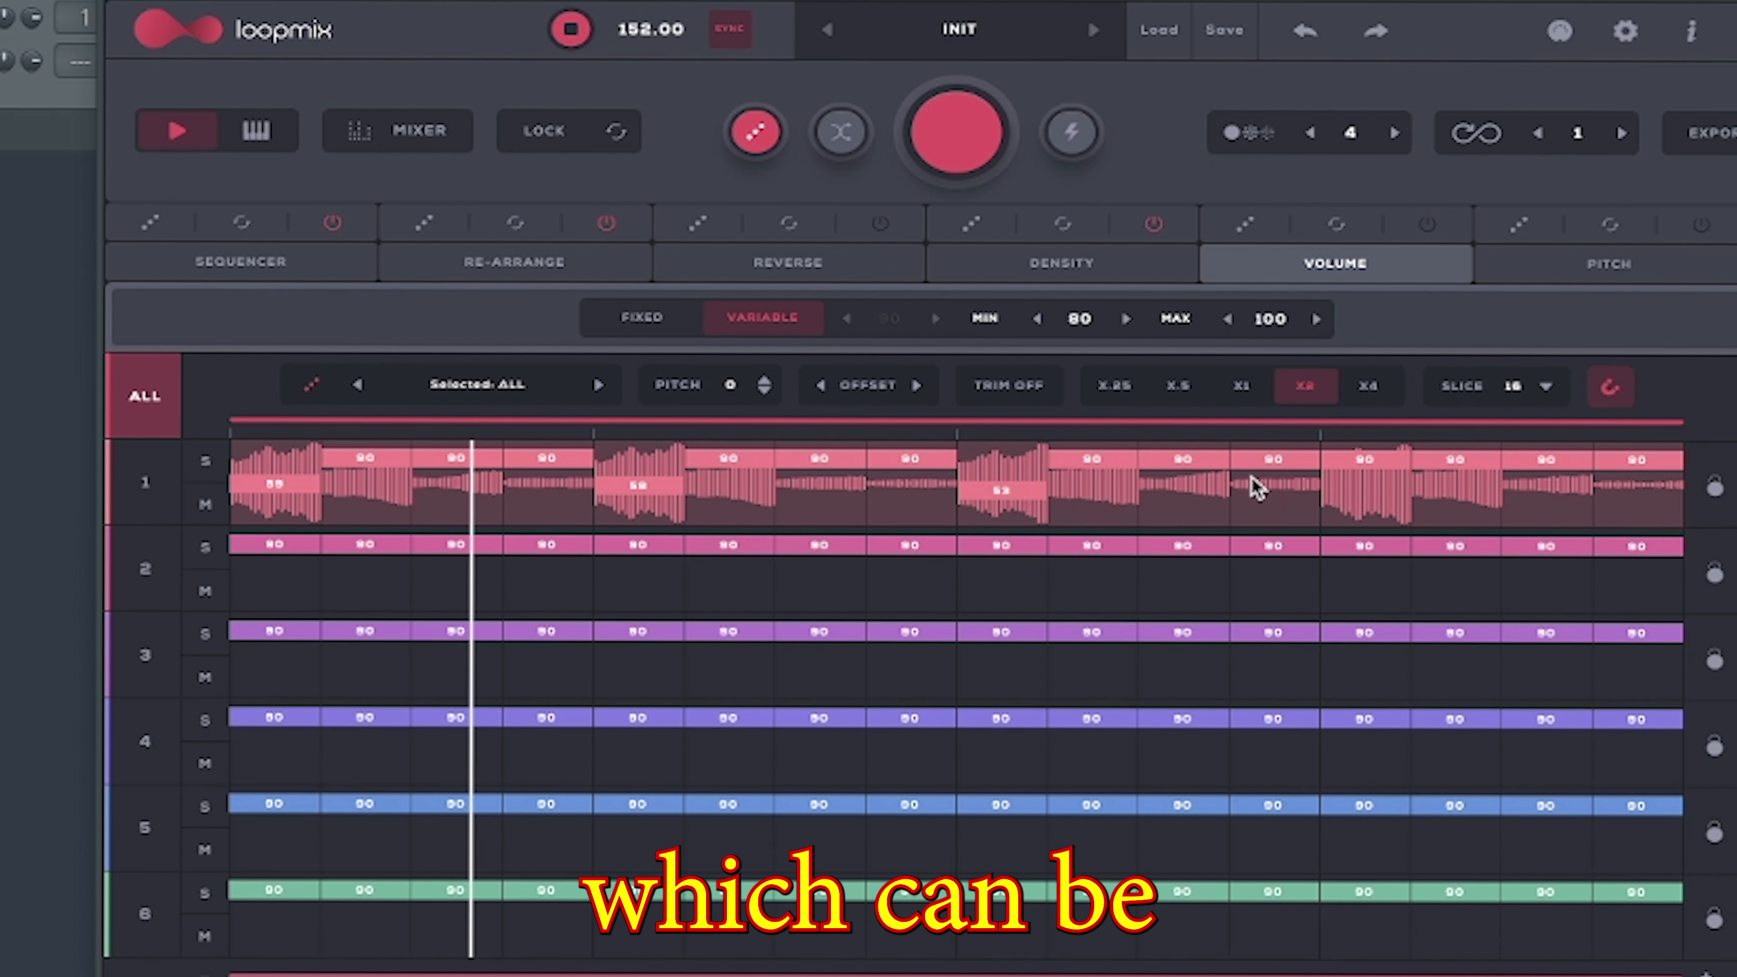
pyautogui.click(1358, 489)
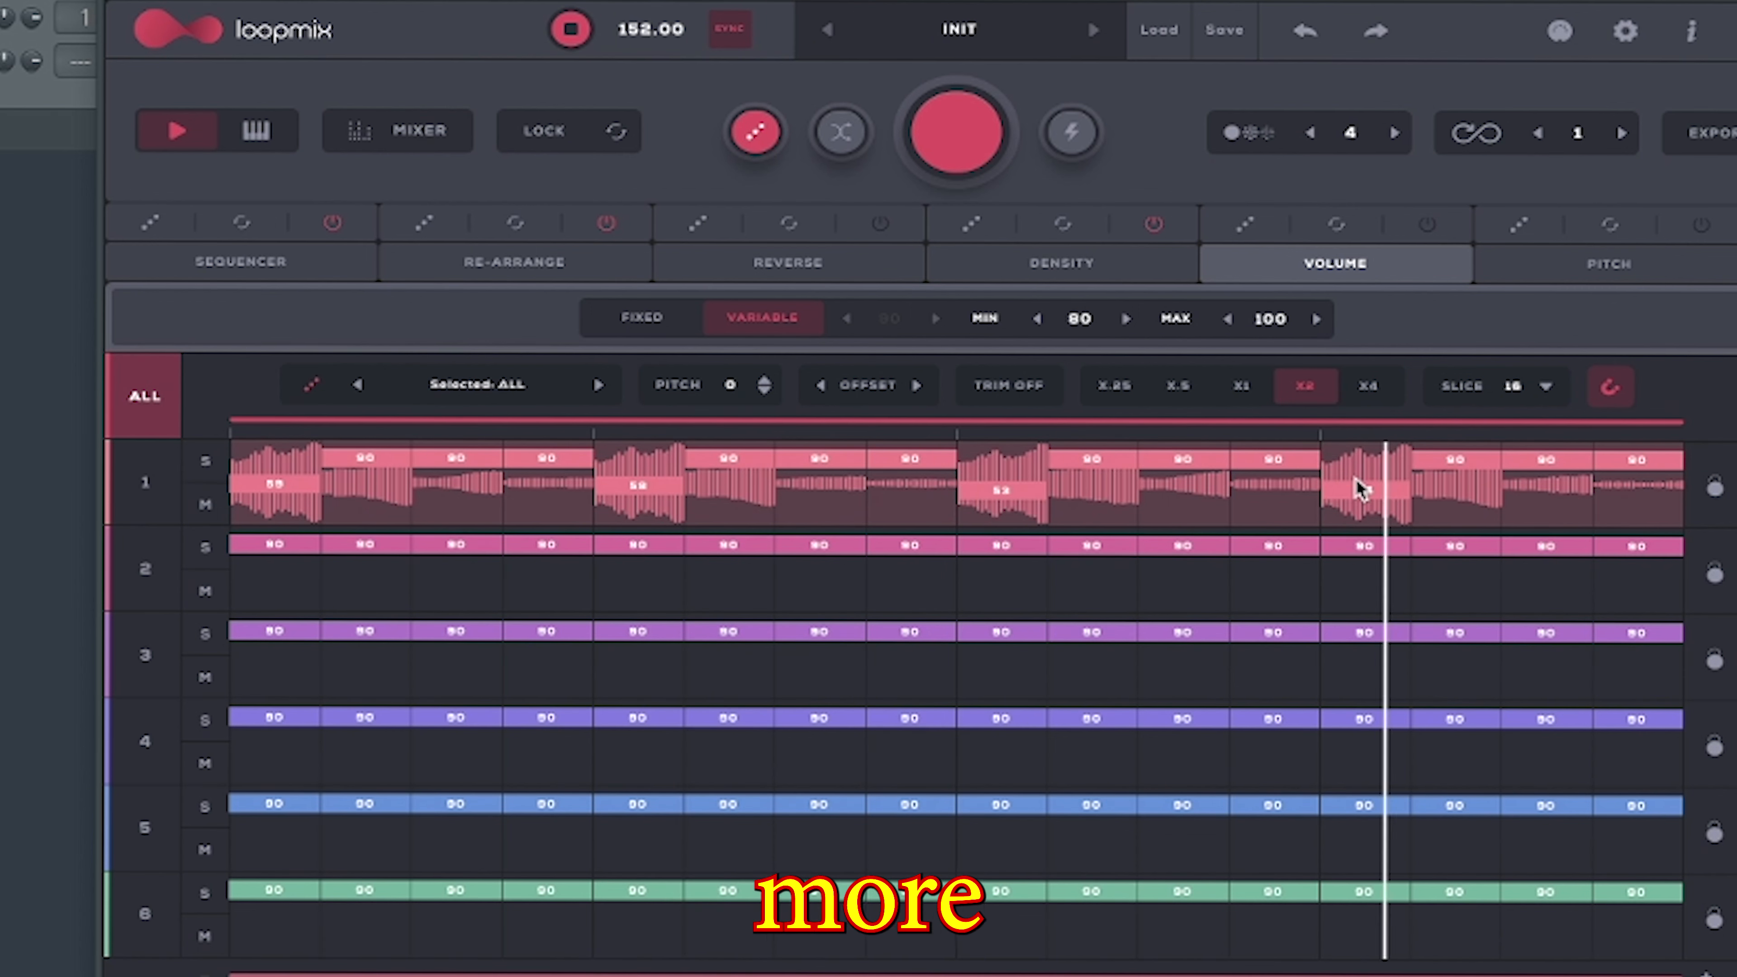
pyautogui.click(302, 483)
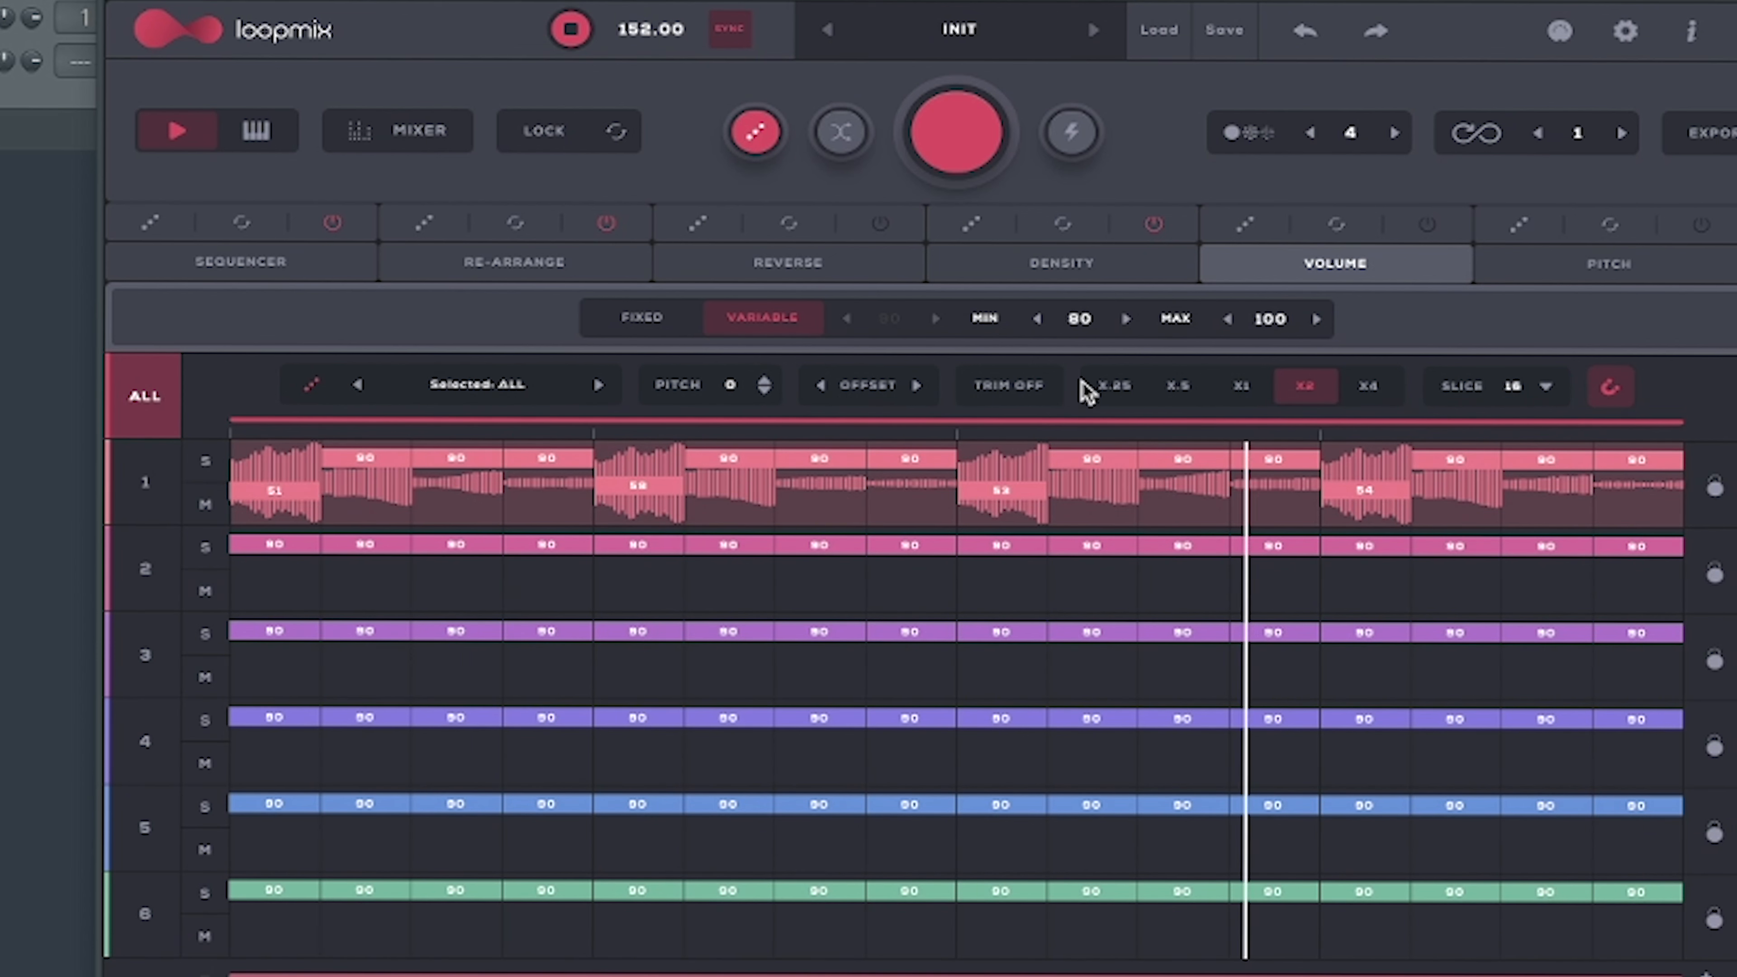
# - Set the density of slices 3, 11 and 15 on track 1 to 4
pyautogui.click(1086, 265)
pyautogui.click(1548, 489)
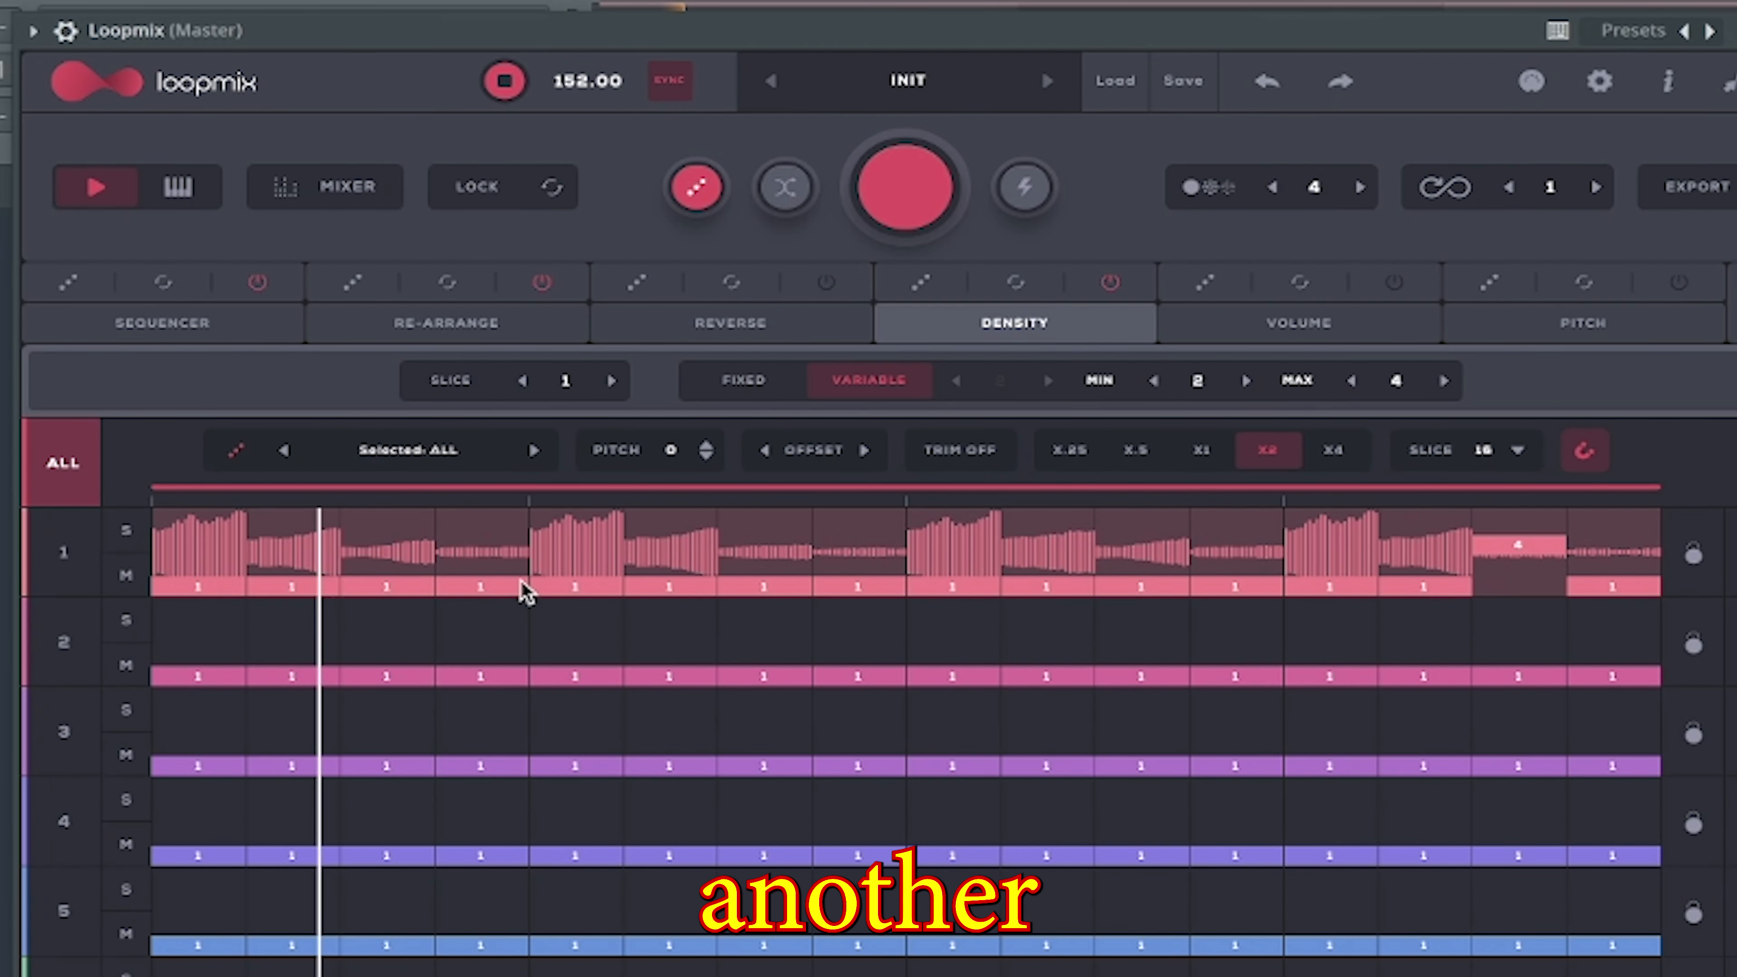
pyautogui.click(412, 581)
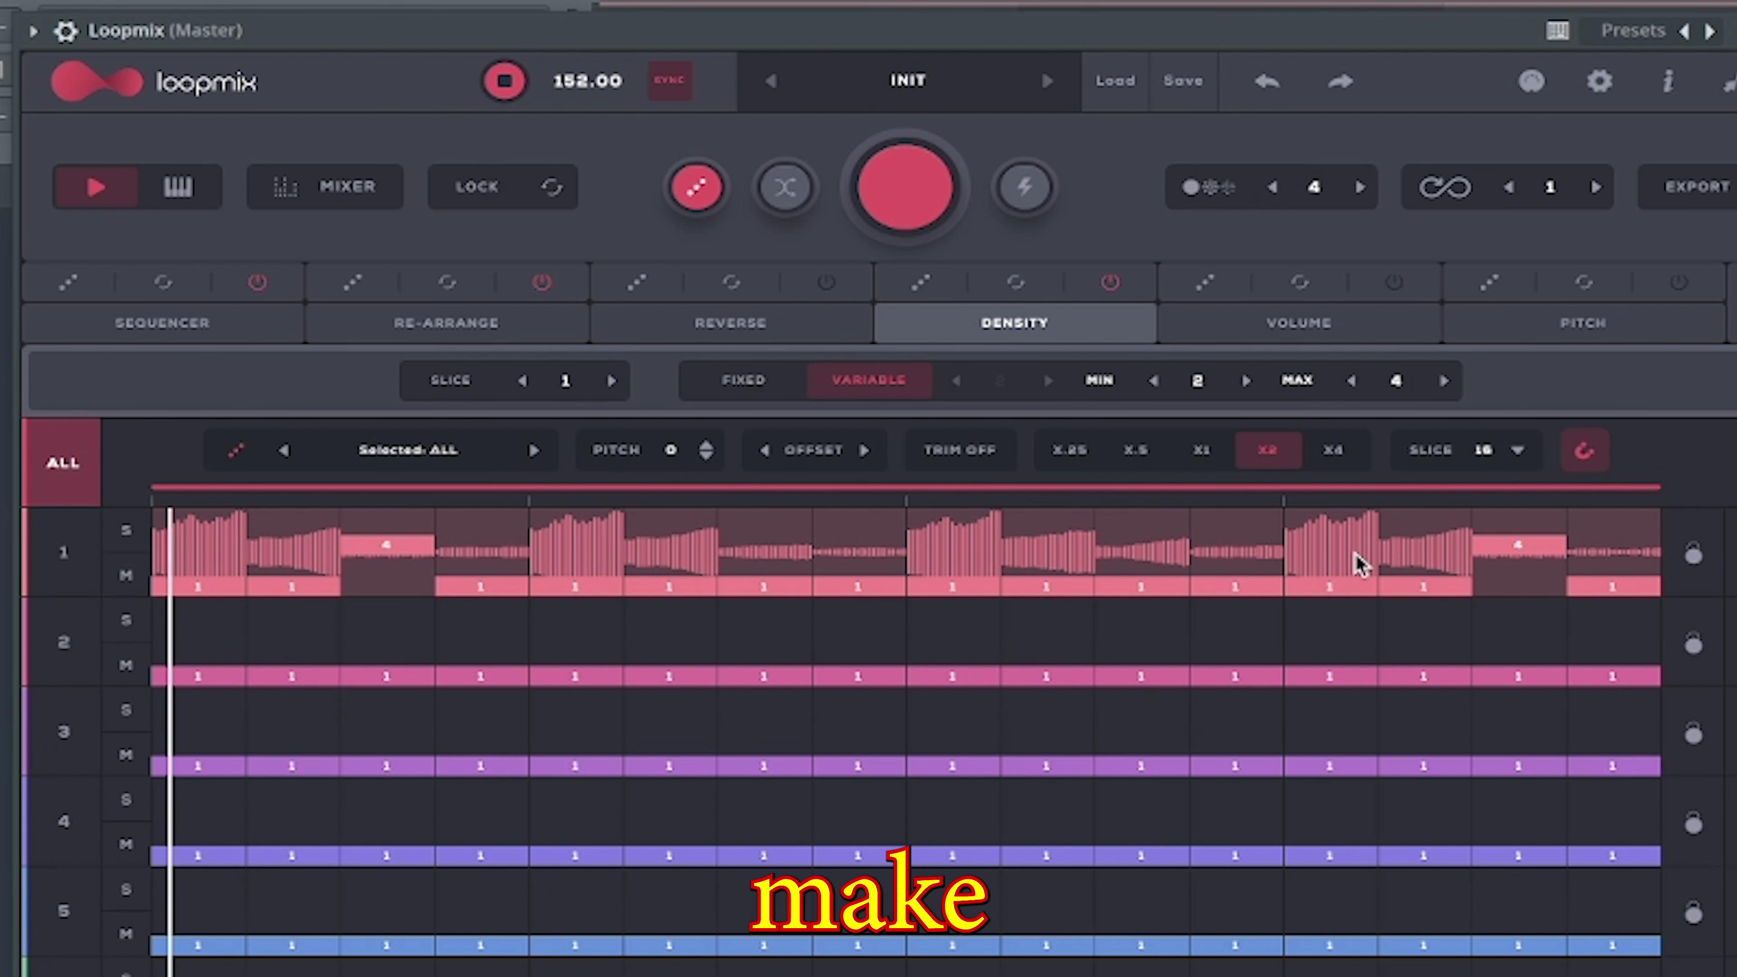
pyautogui.click(1175, 570)
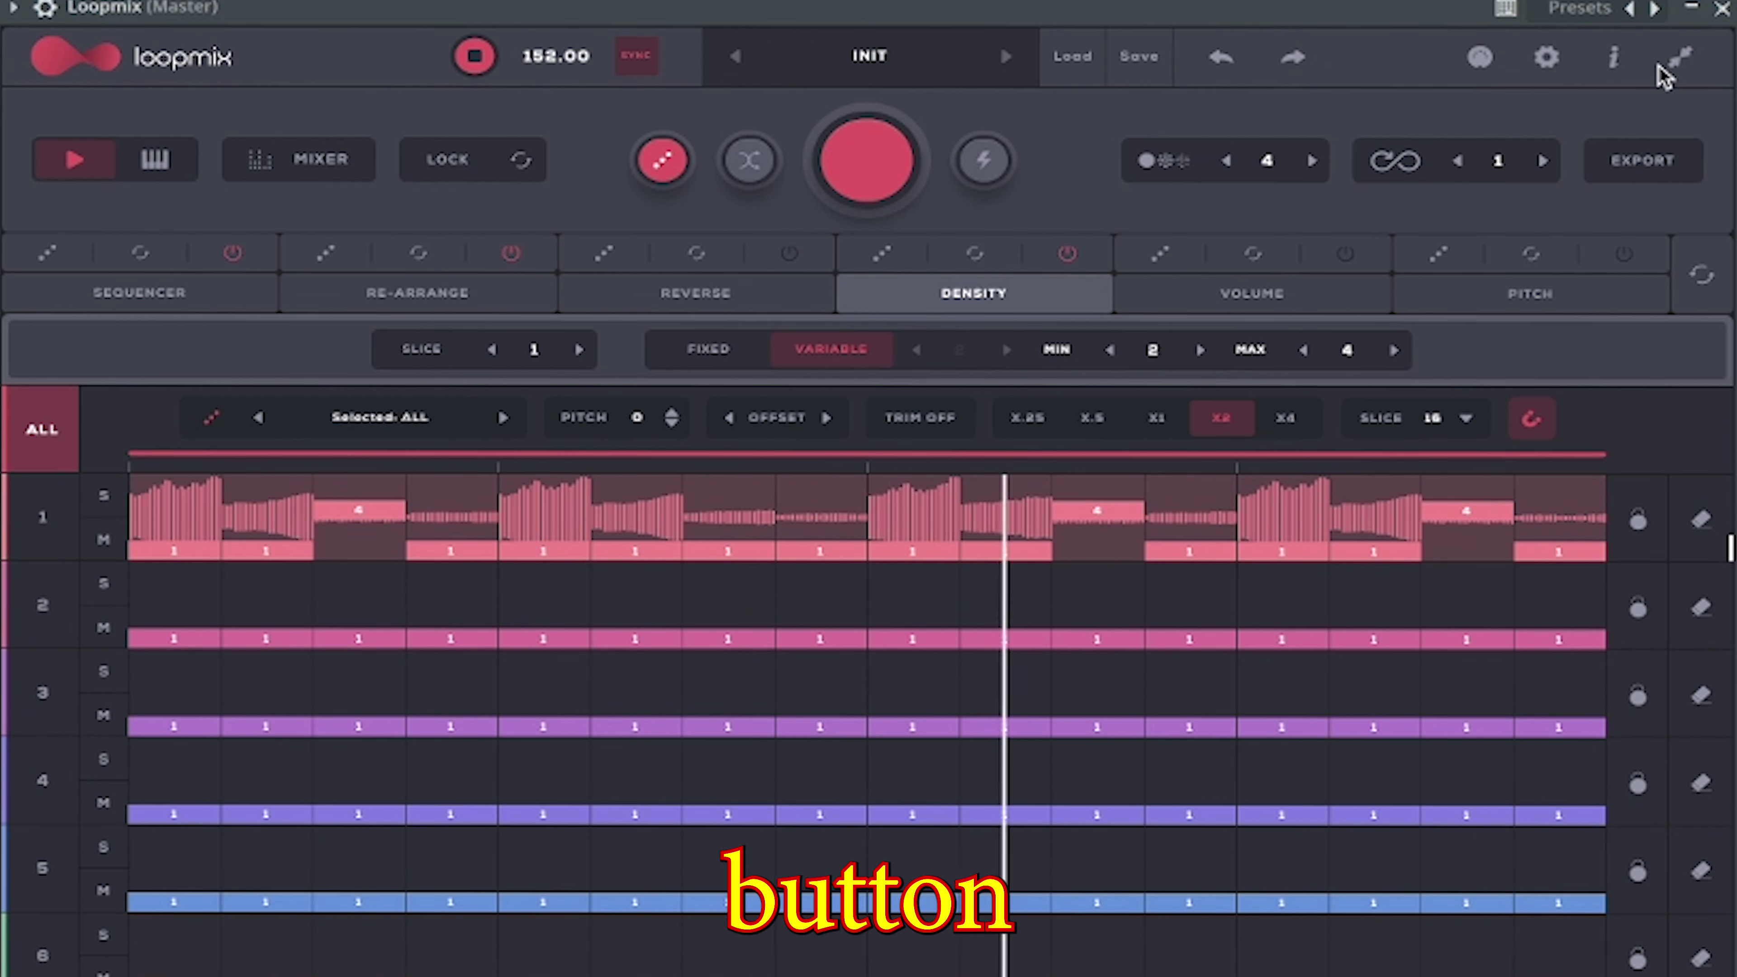
# - Export the remixed loop as audio into the playlist and start playback
pyautogui.click(1644, 161)
pyautogui.moveTo(1489, 459); pyautogui.dragTo(1734, 479)
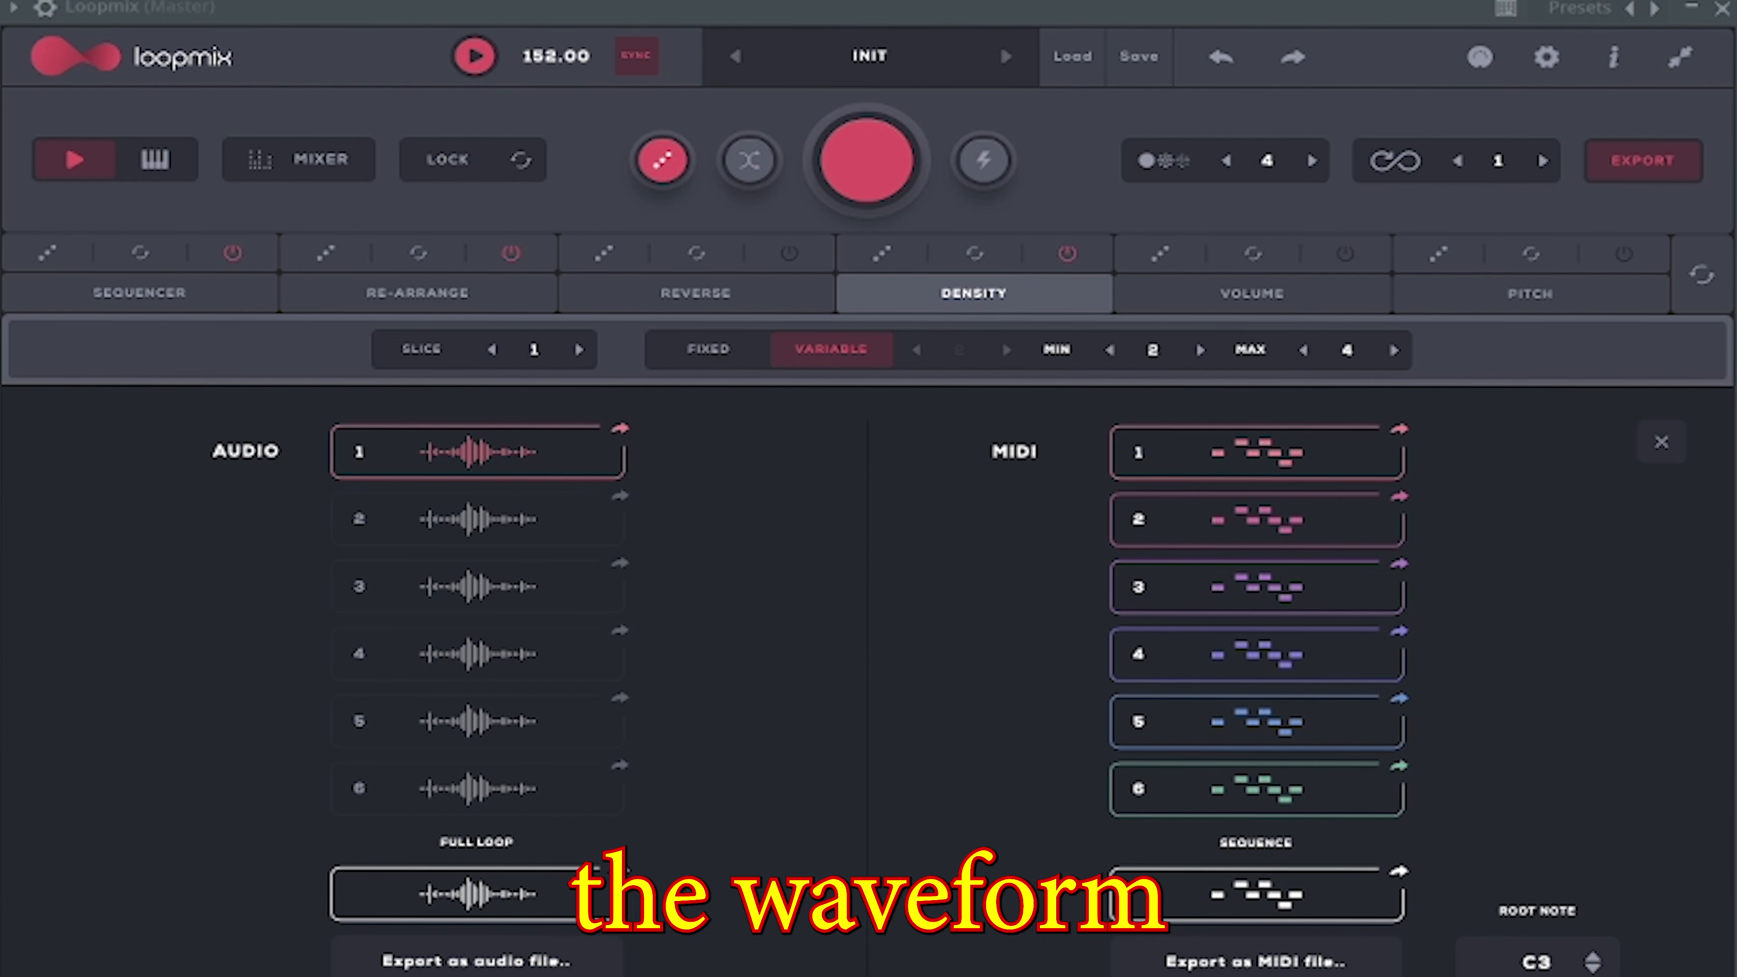
pyautogui.press('space')
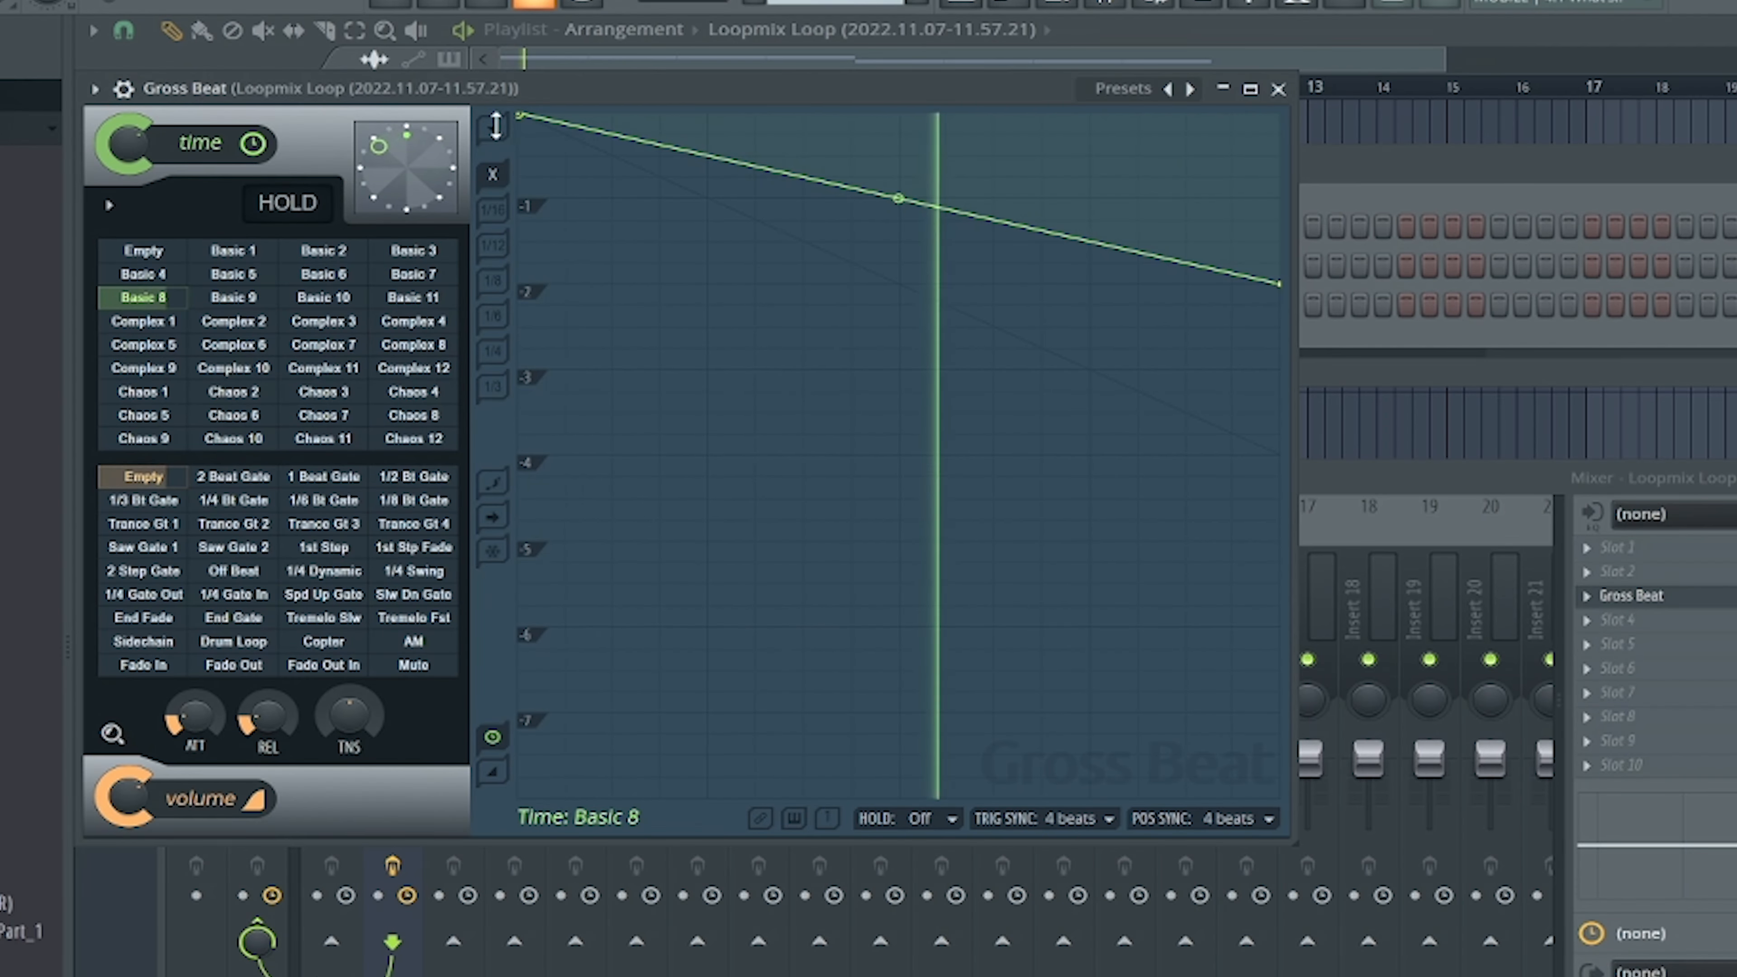
# - Close the Gross Beat and Fruity parametric EQ 2 effect windows
pyautogui.click(1279, 89)
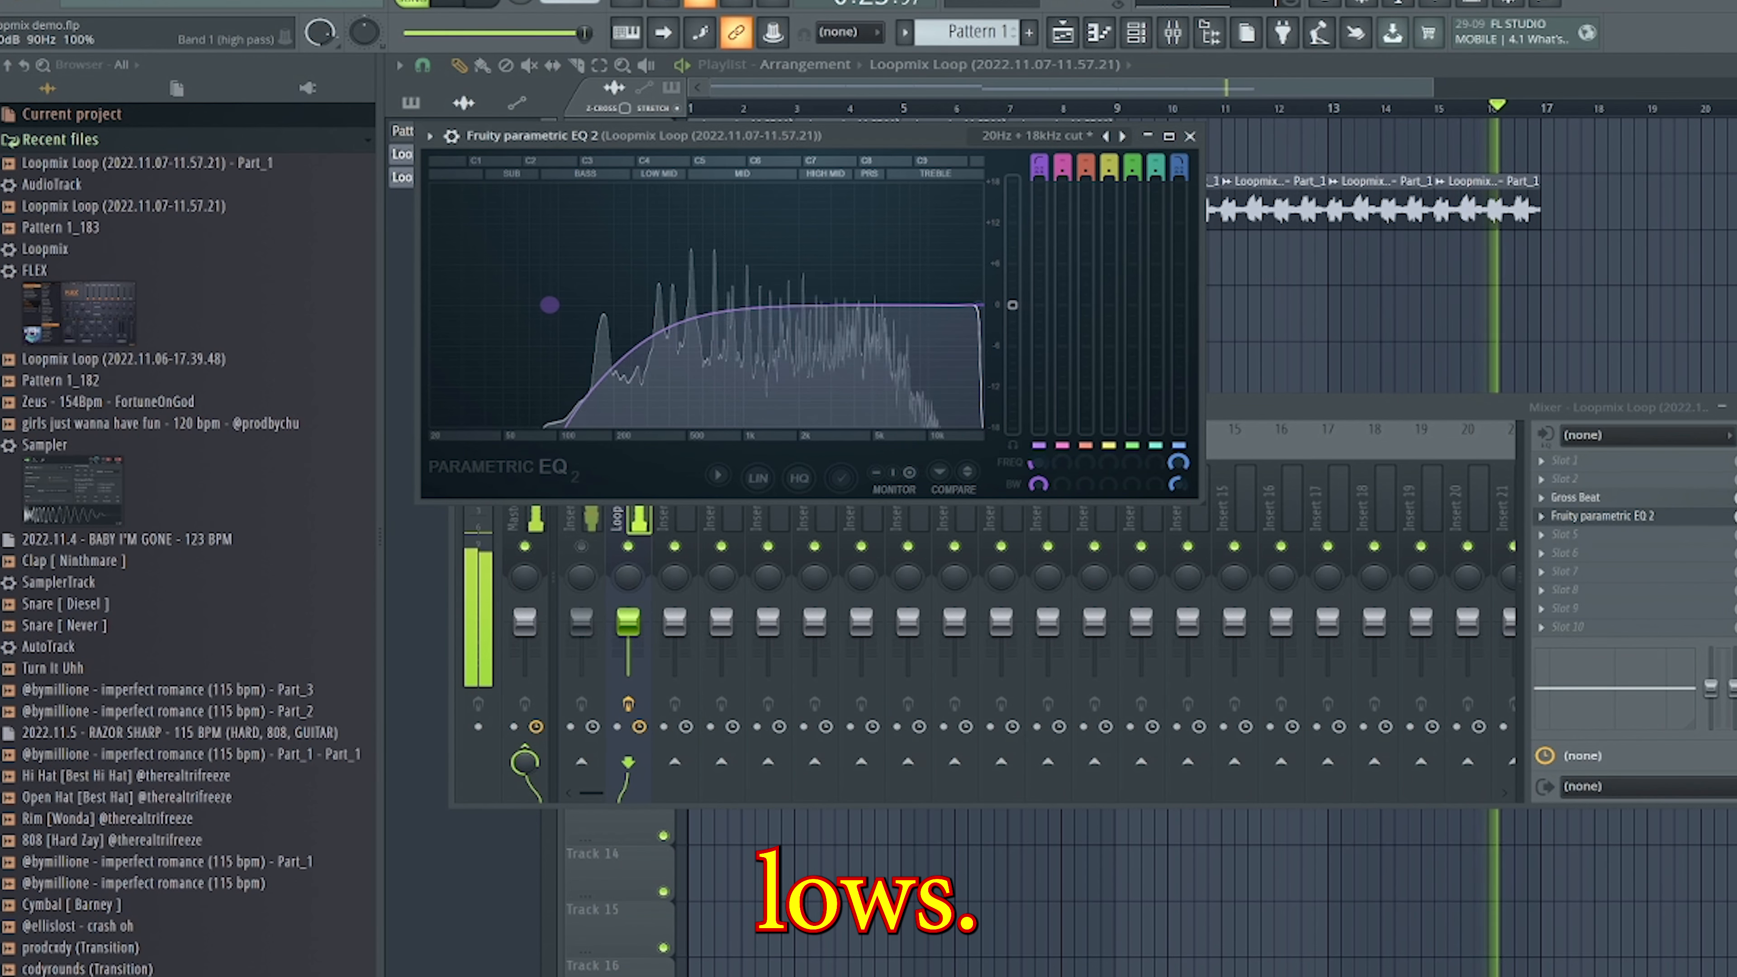
pyautogui.click(1190, 135)
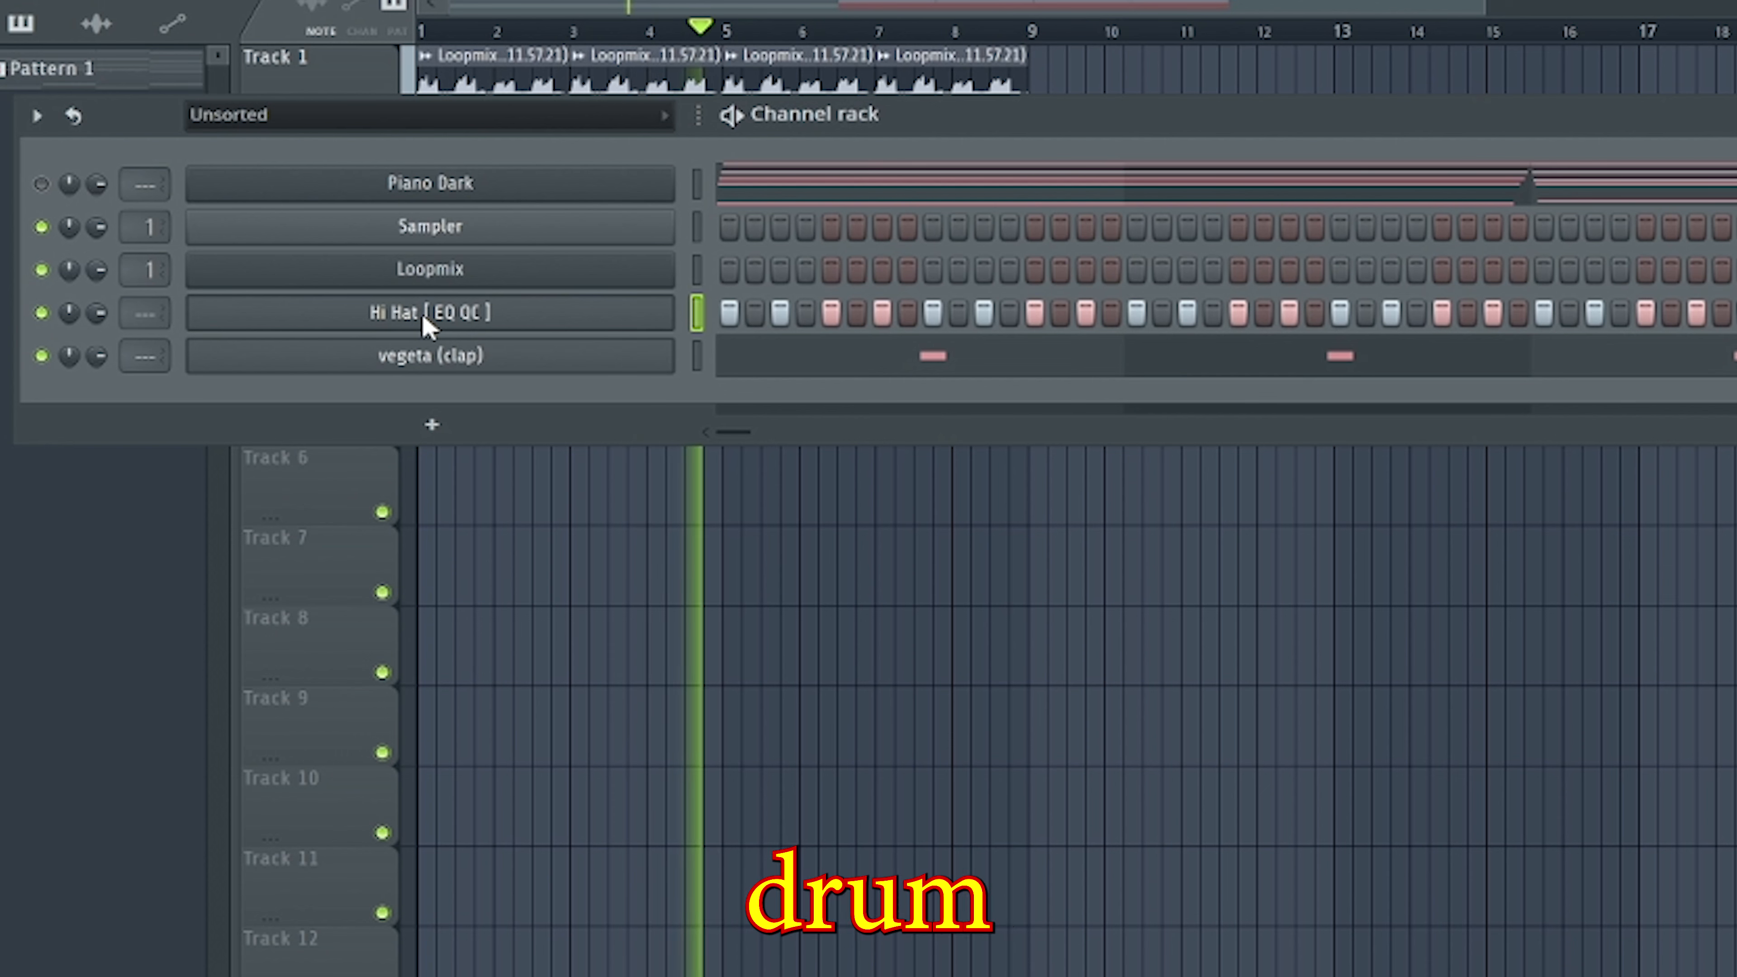
# - Mute the vegeta (clap) channel and load the Pattern 1_184 hi-hat sample into Loopmix track 1
pyautogui.click(42, 356)
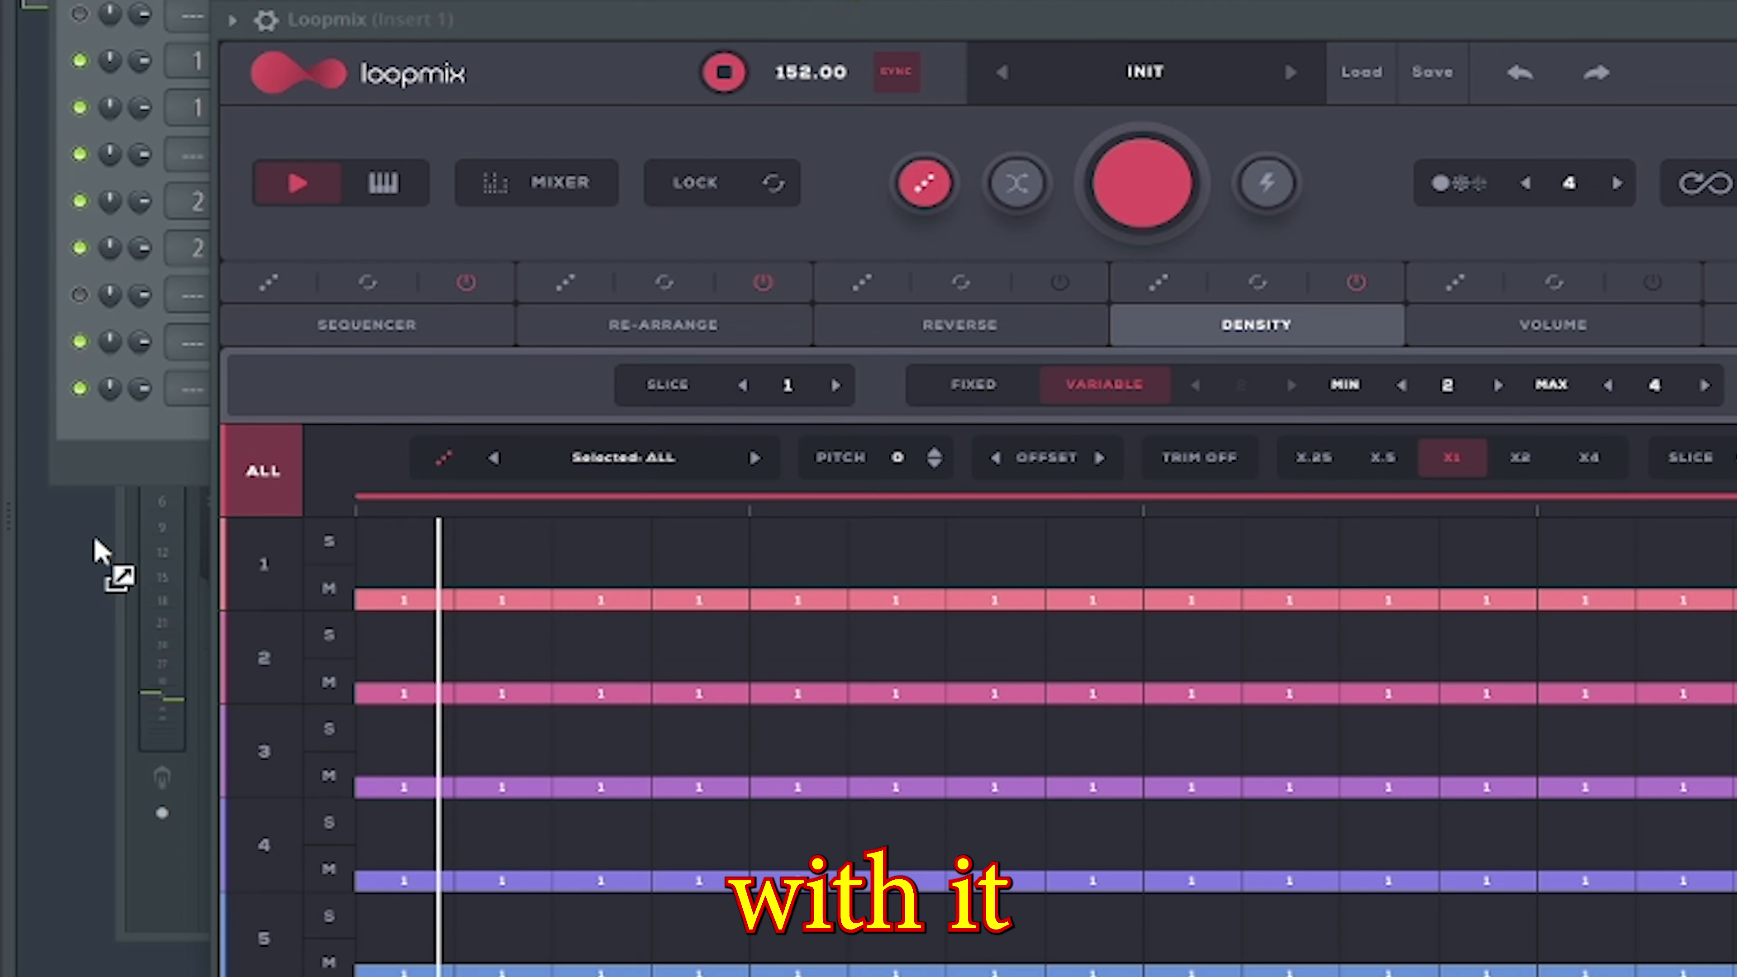
pyautogui.moveTo(108, 555); pyautogui.dragTo(477, 588)
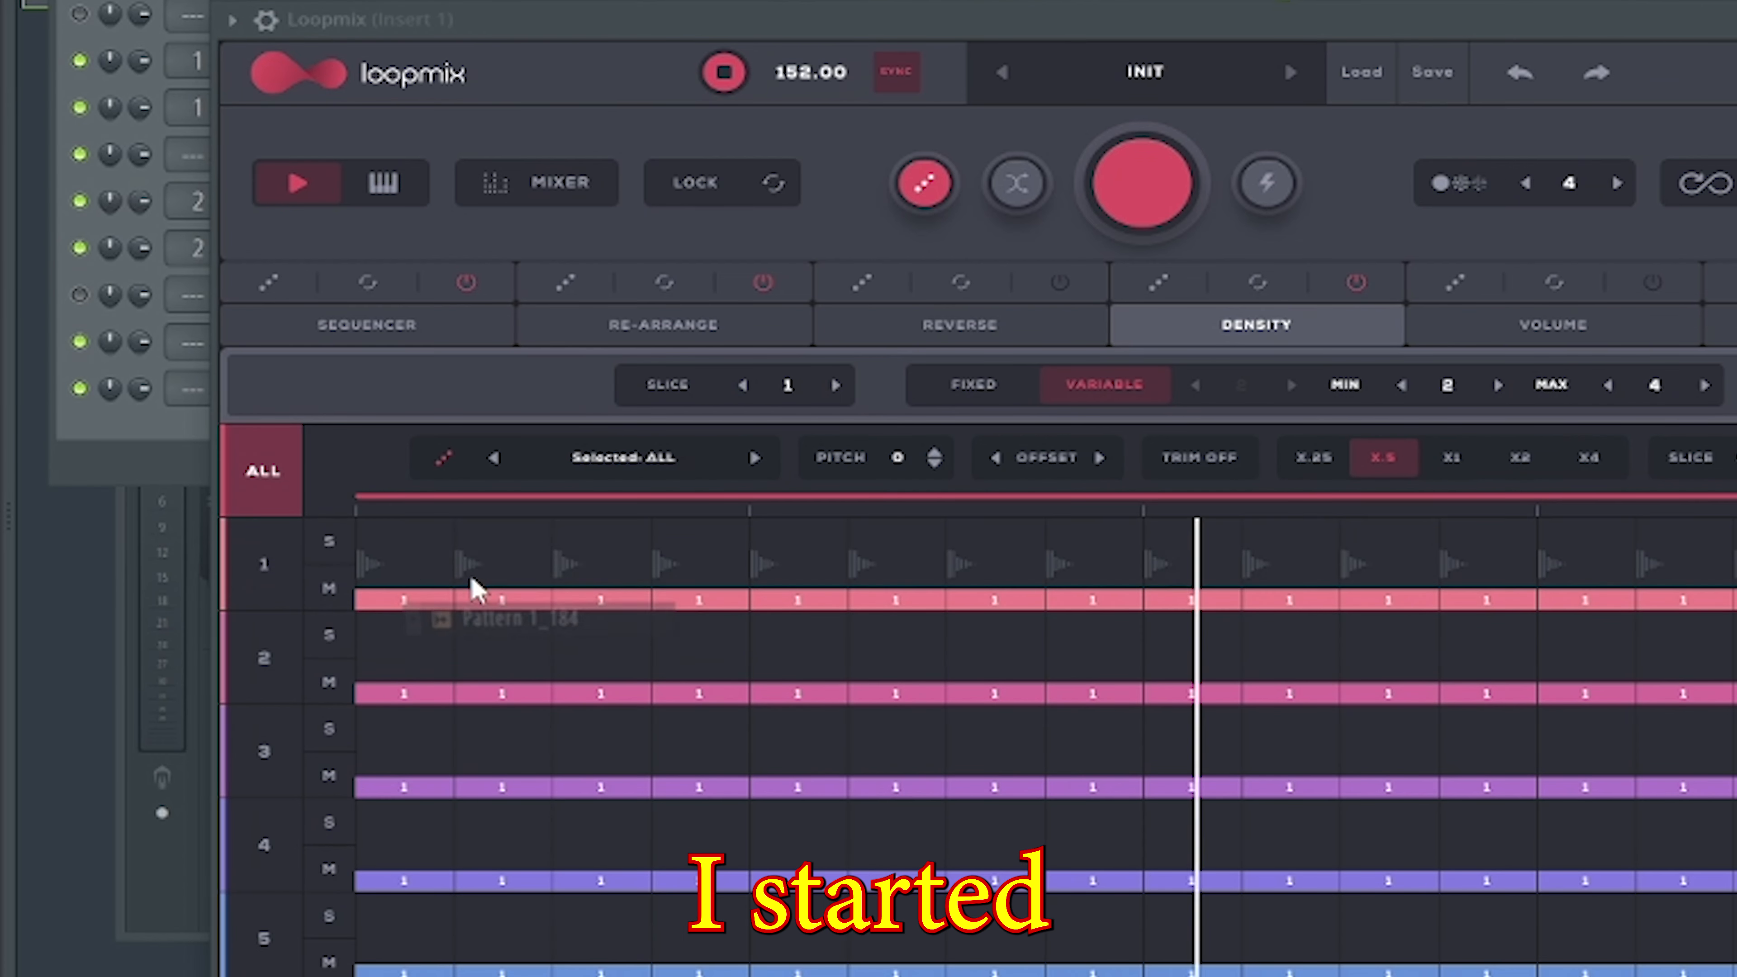
# - Raise the density of a hi-hat slice on track 1 and lower the pitch of the tenth slice
pyautogui.moveTo(460, 624); pyautogui.dragTo(478, 551)
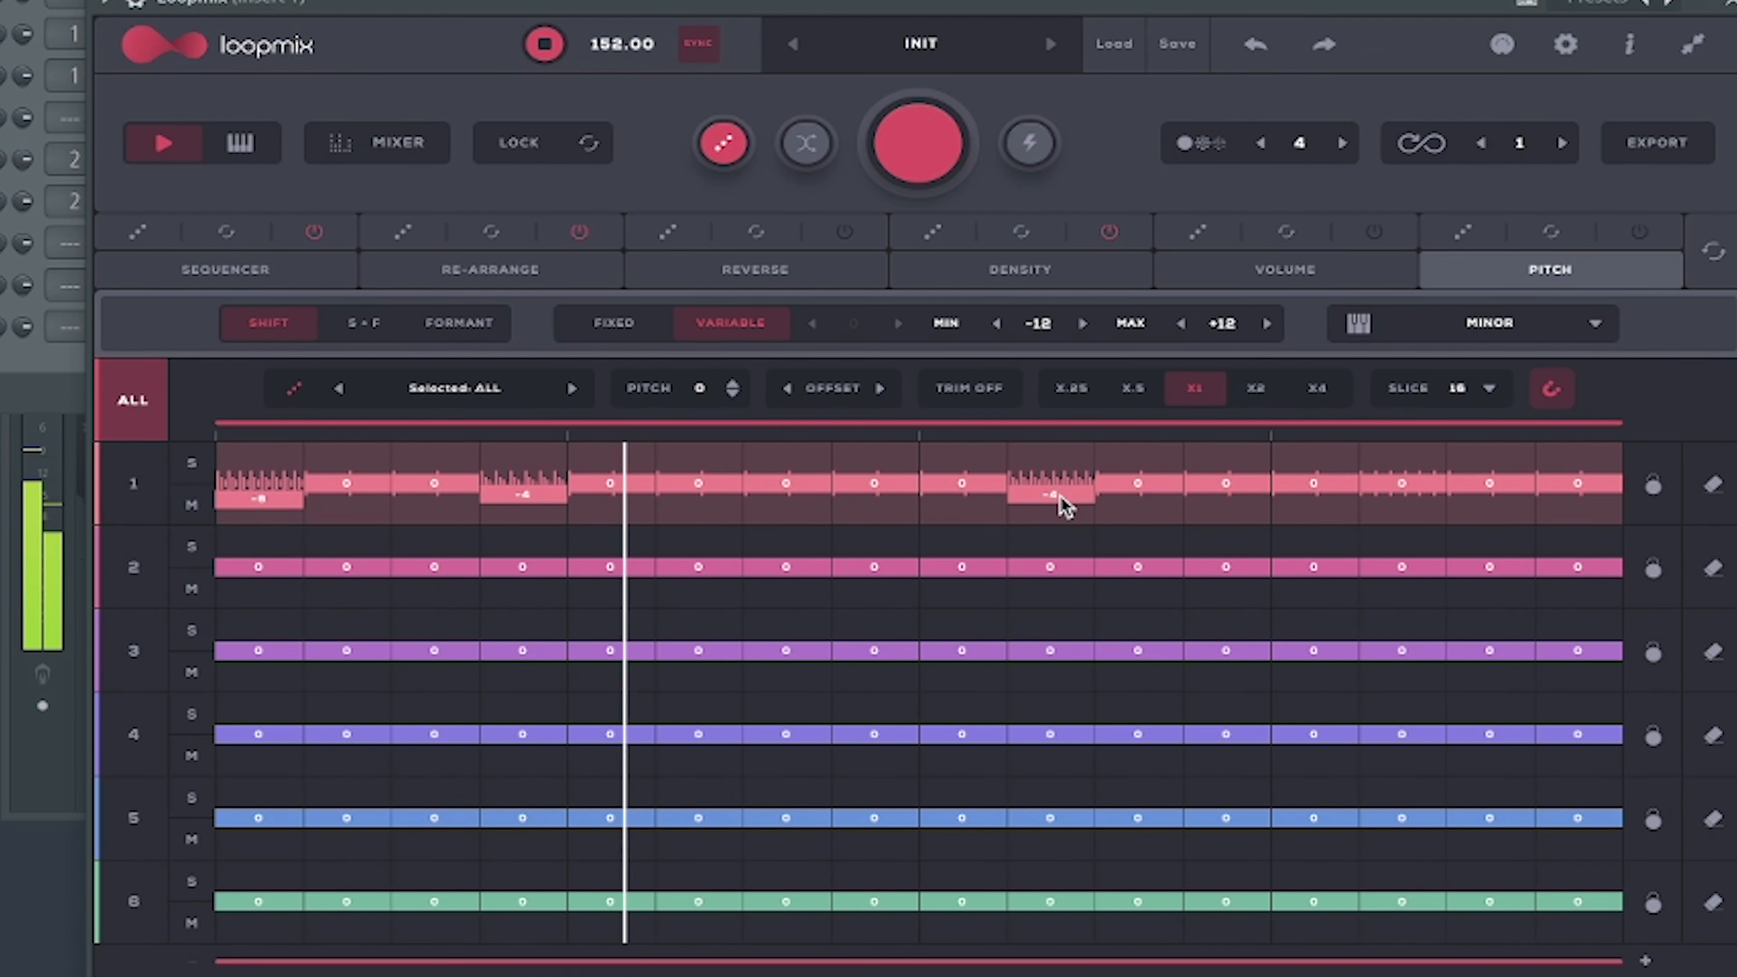
pyautogui.moveTo(1059, 496); pyautogui.dragTo(1060, 507)
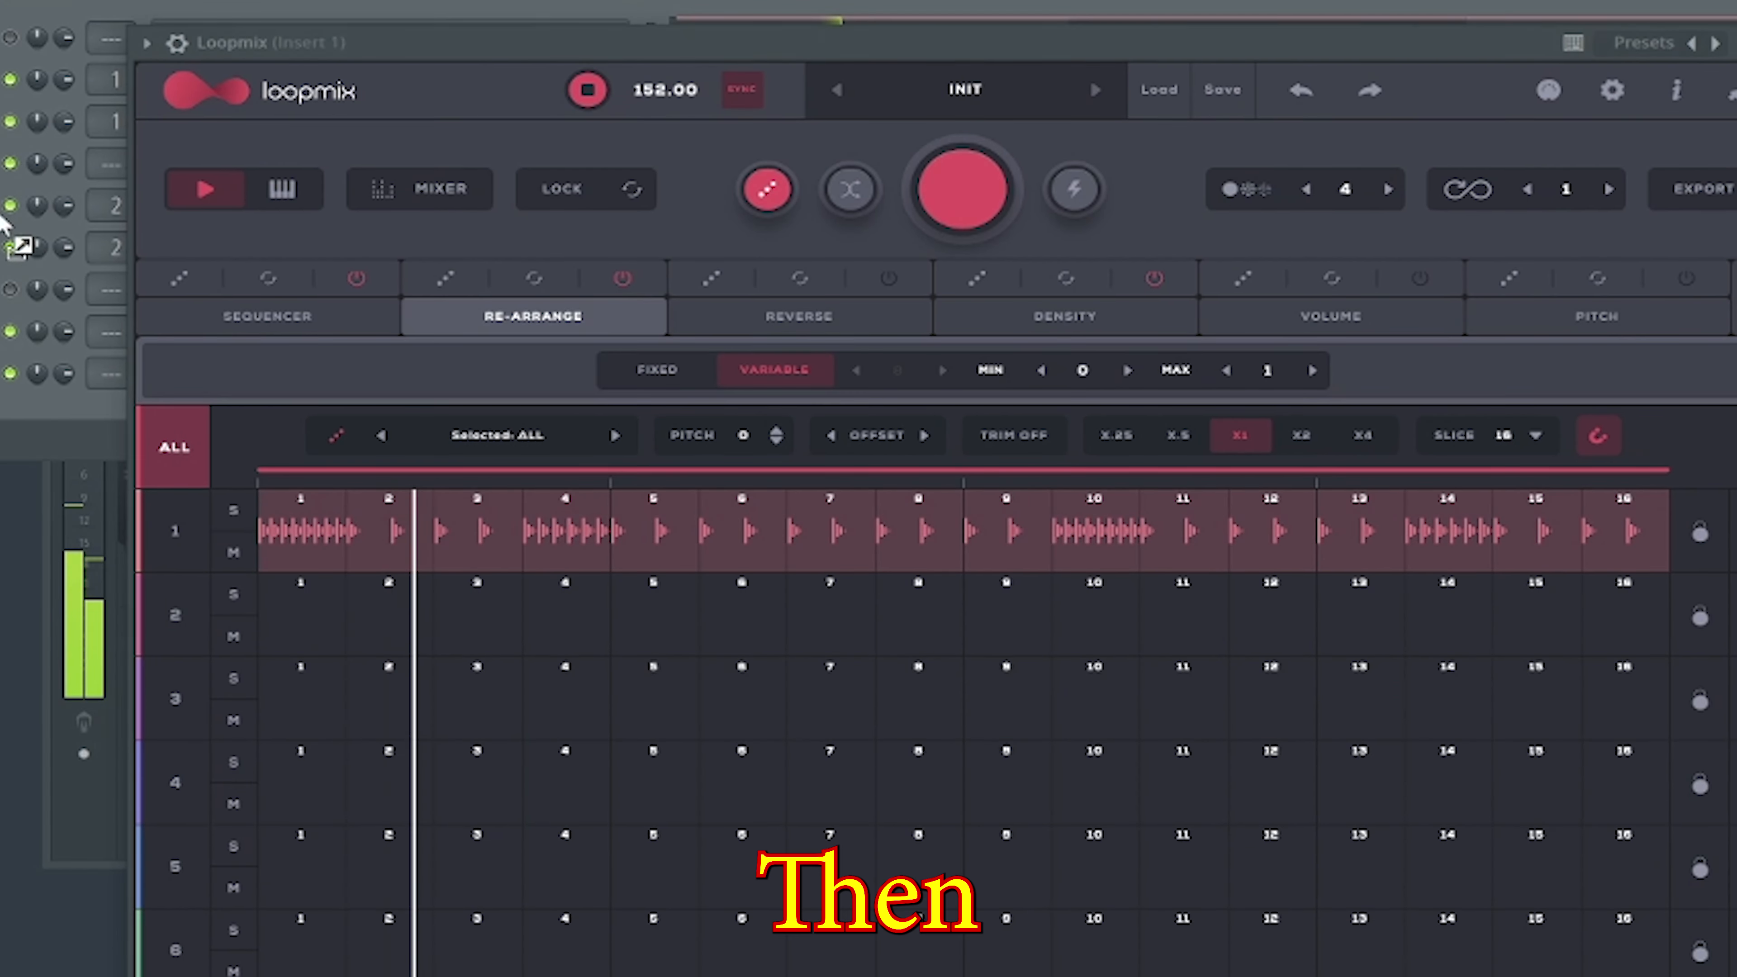
# - Load the hi-hat sample into track 2 and raise the density of its eighth slice
pyautogui.moveTo(103, 438); pyautogui.dragTo(263, 621)
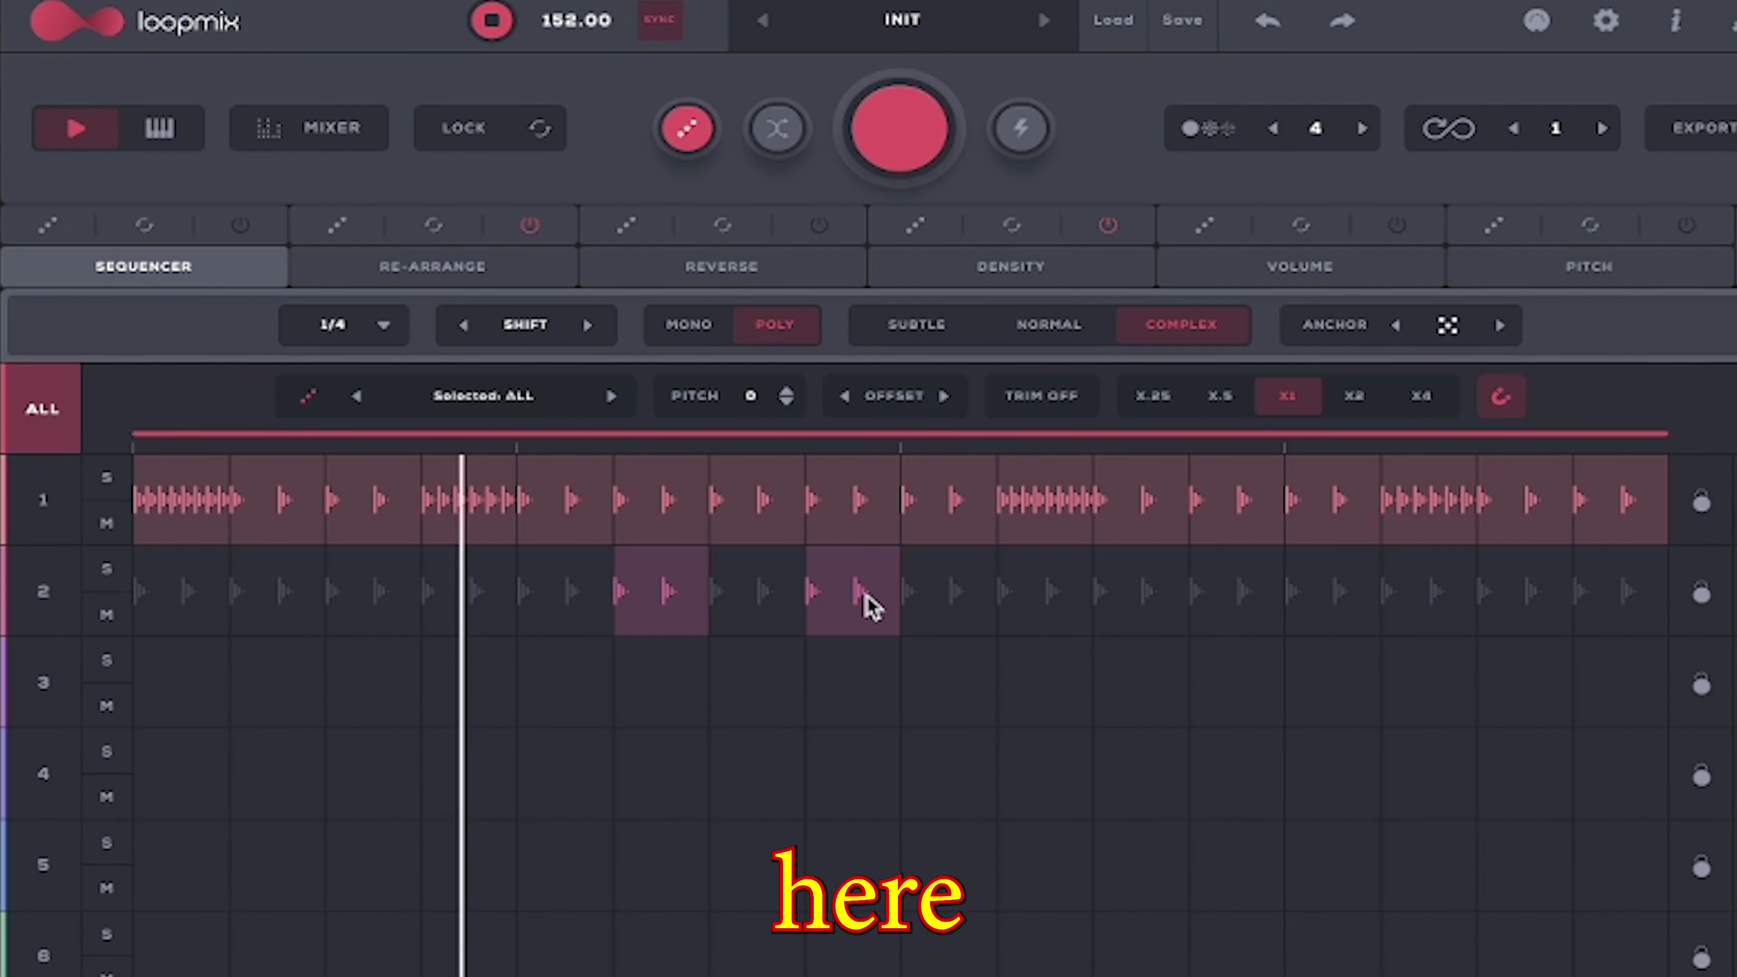
pyautogui.click(997, 277)
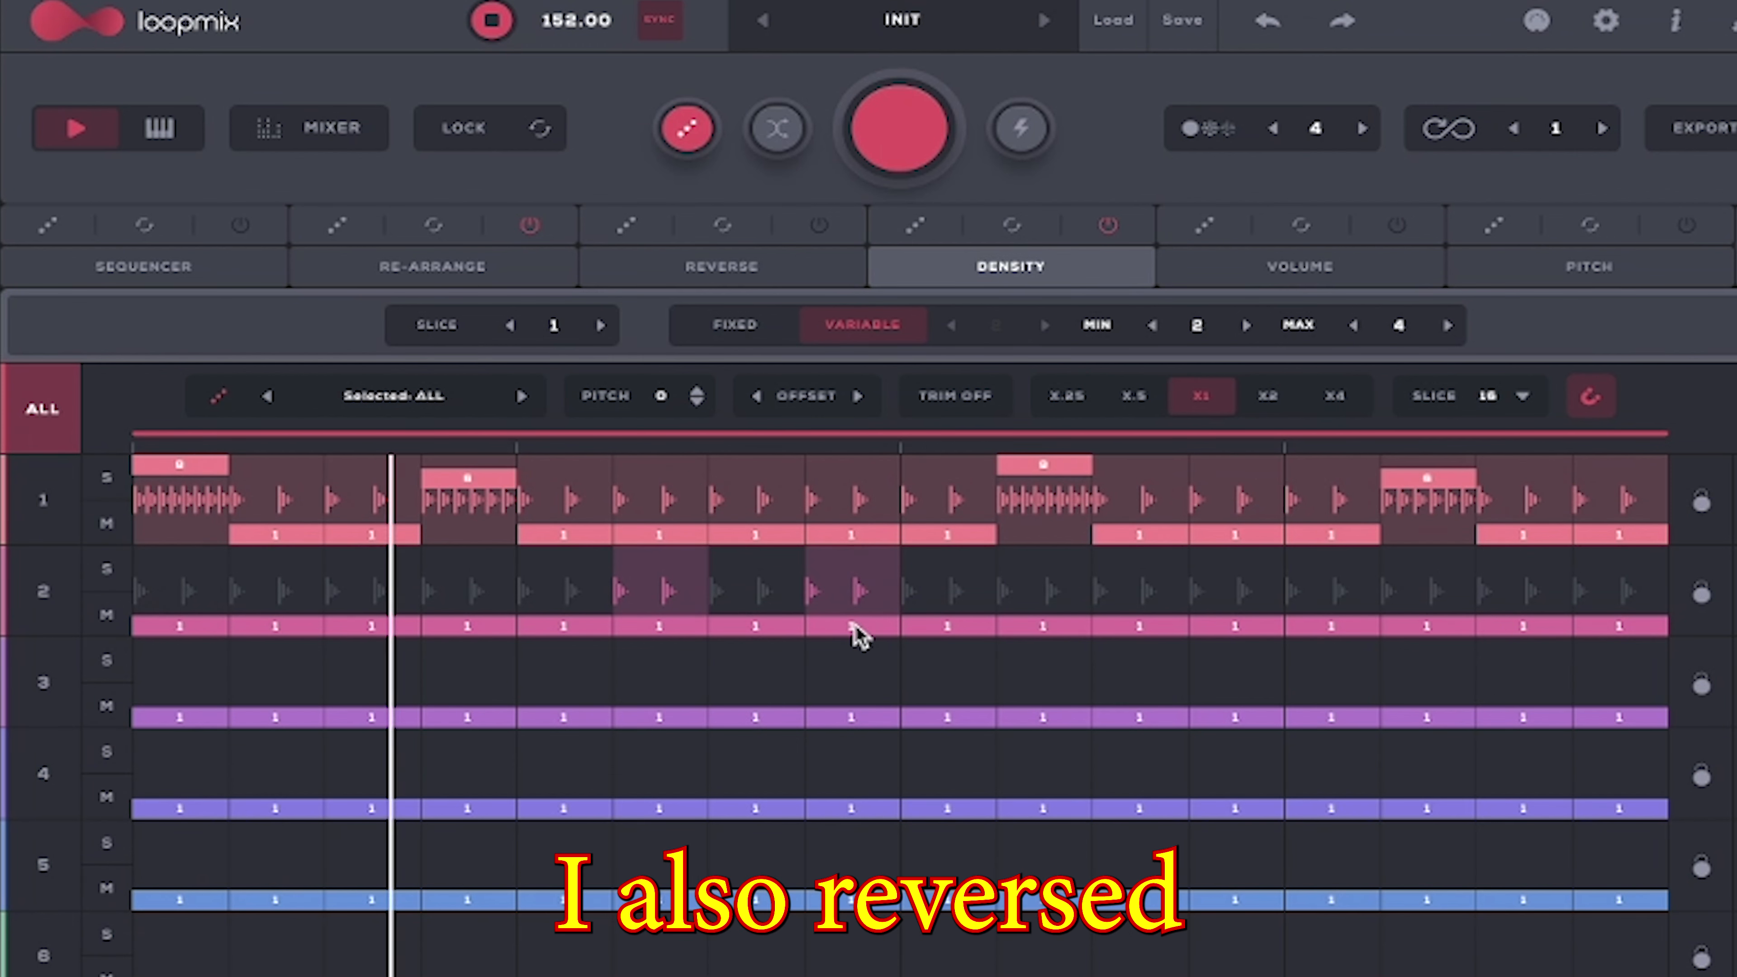
pyautogui.moveTo(857, 627); pyautogui.dragTo(861, 613)
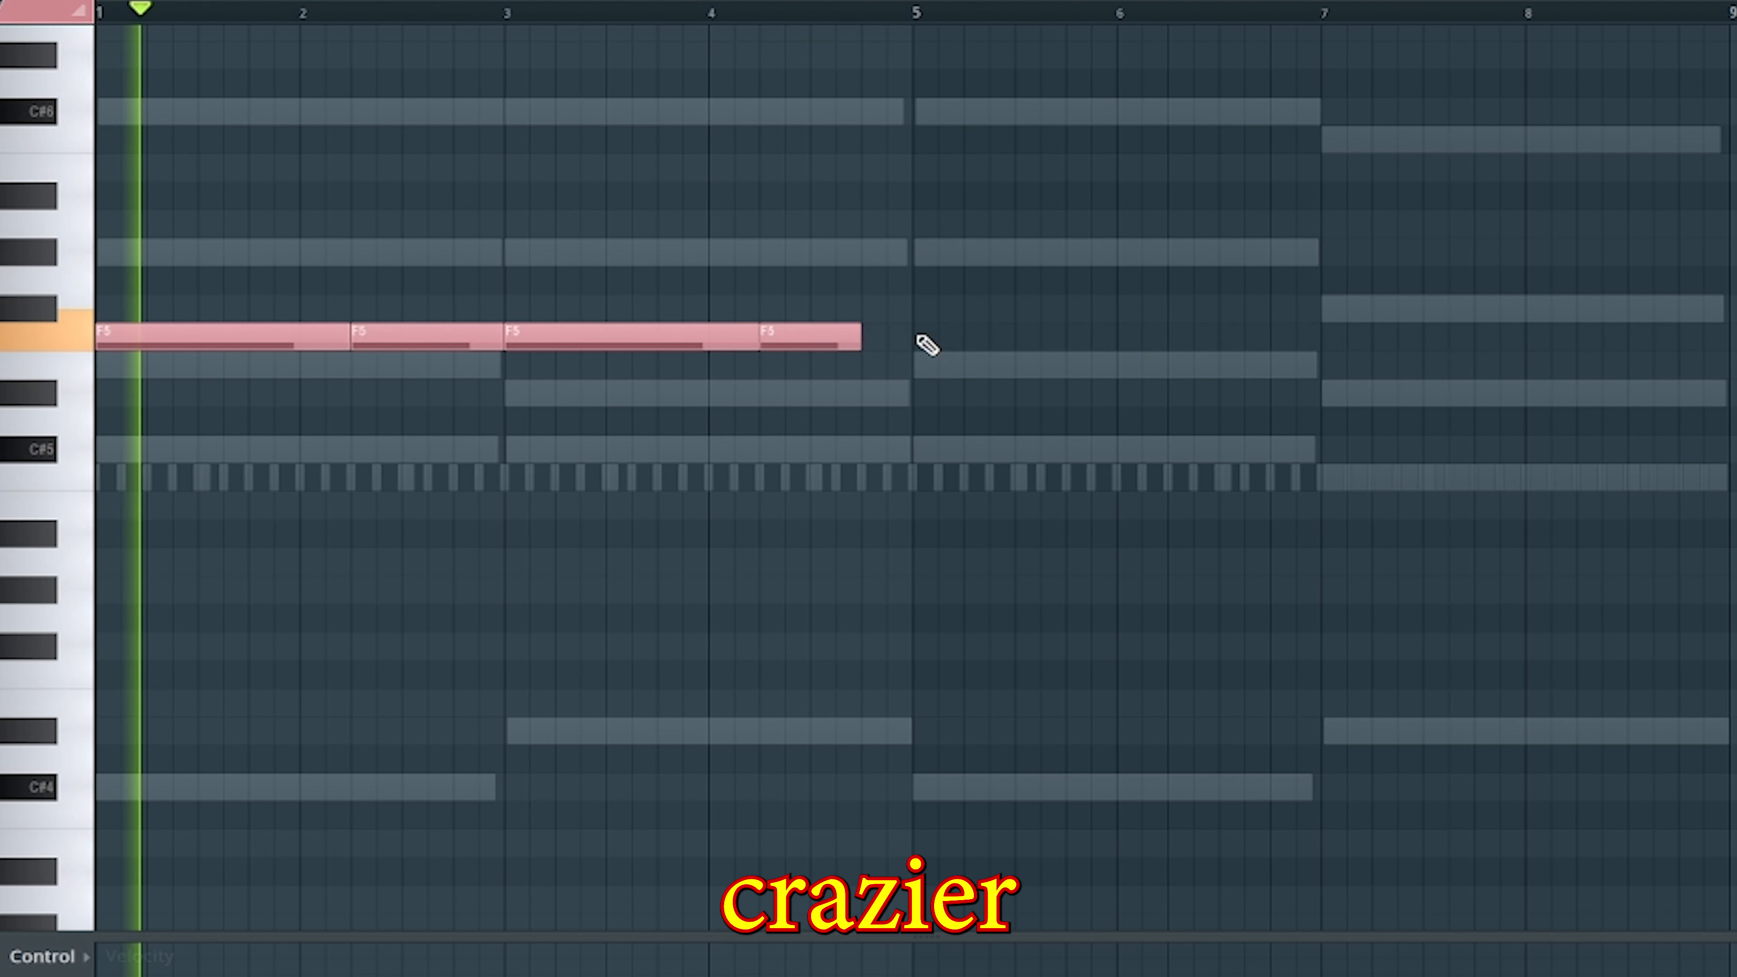
# - Duplicate the F5 note pattern in the piano roll so it repeats from bar 5
pyautogui.hotkey('ctrl', 'b')
pyautogui.rightClick(941, 390)
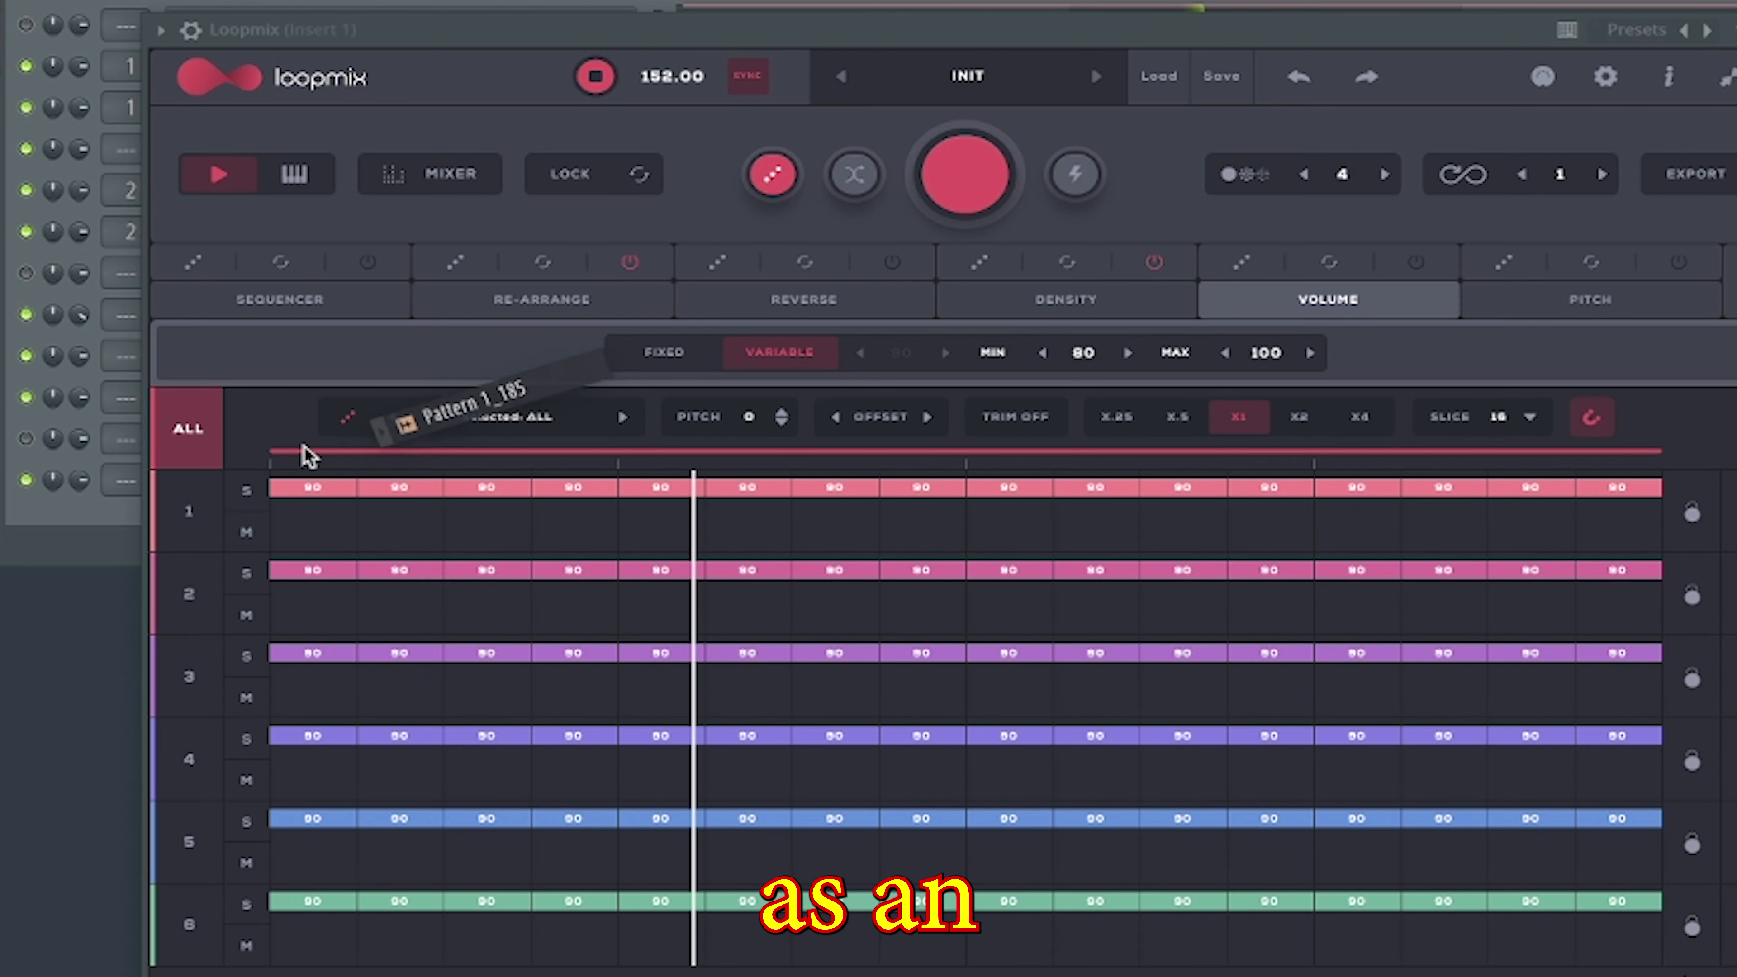
# - Load the Pattern 1_185 808 sample into Loopmix tracks 1 and 2
pyautogui.moveTo(302, 454); pyautogui.dragTo(326, 506)
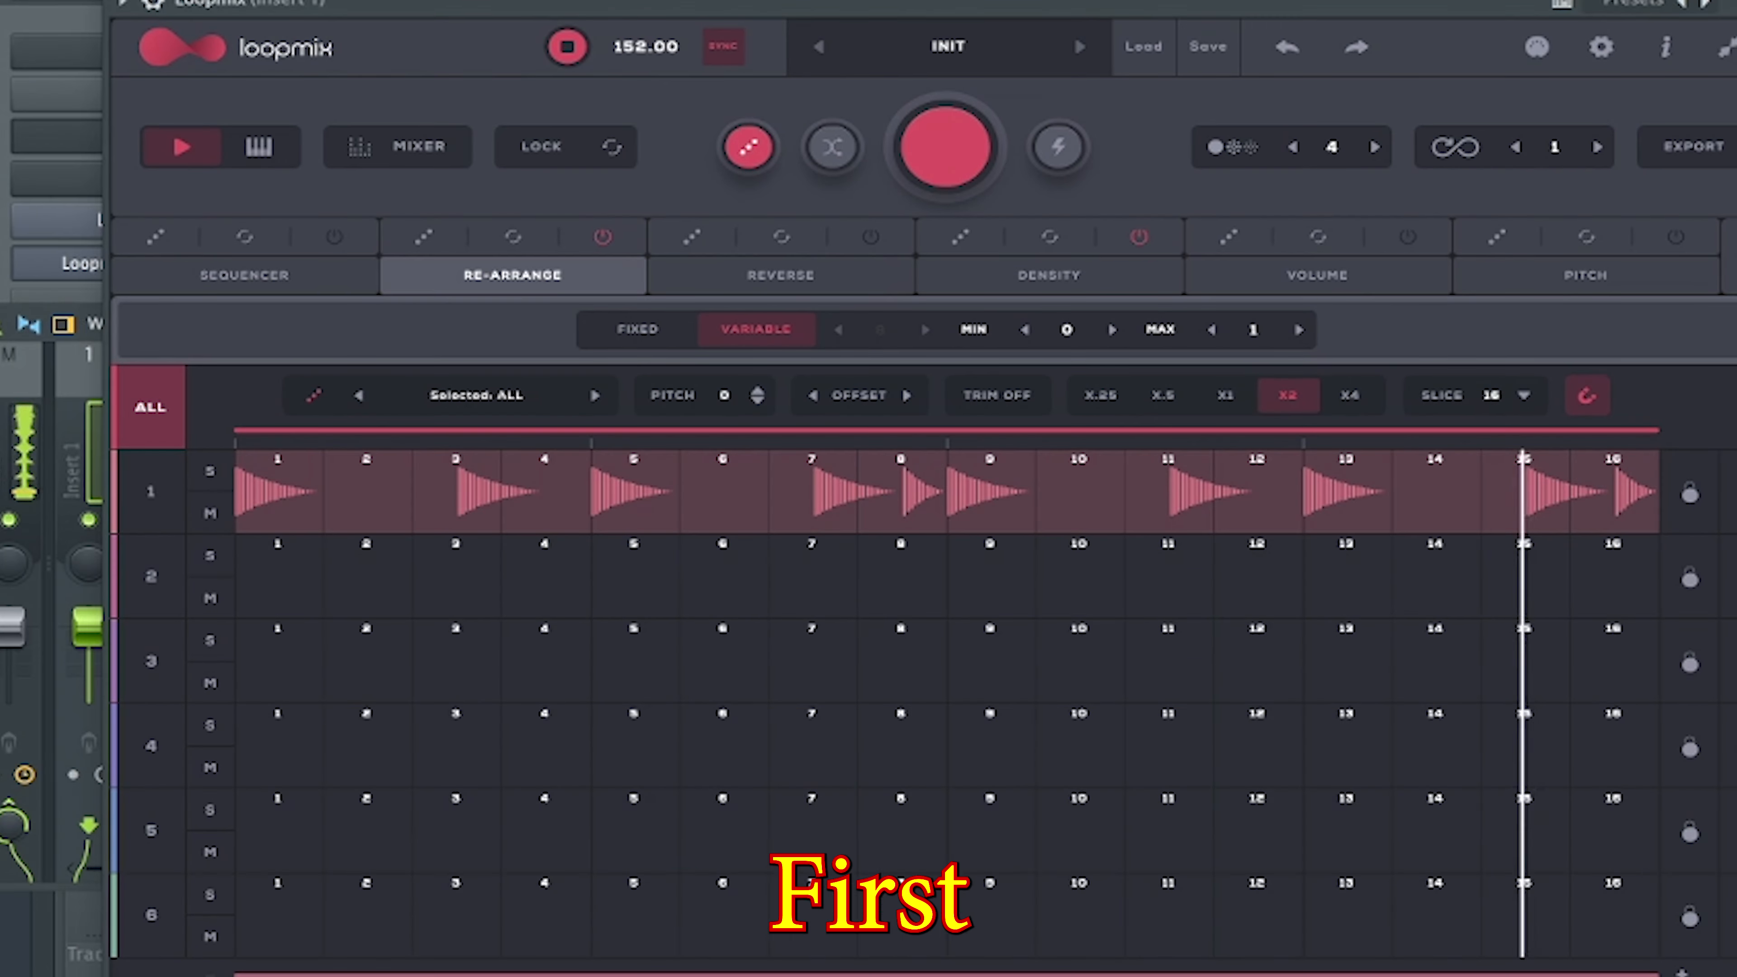
pyautogui.moveTo(232, 445); pyautogui.dragTo(253, 588)
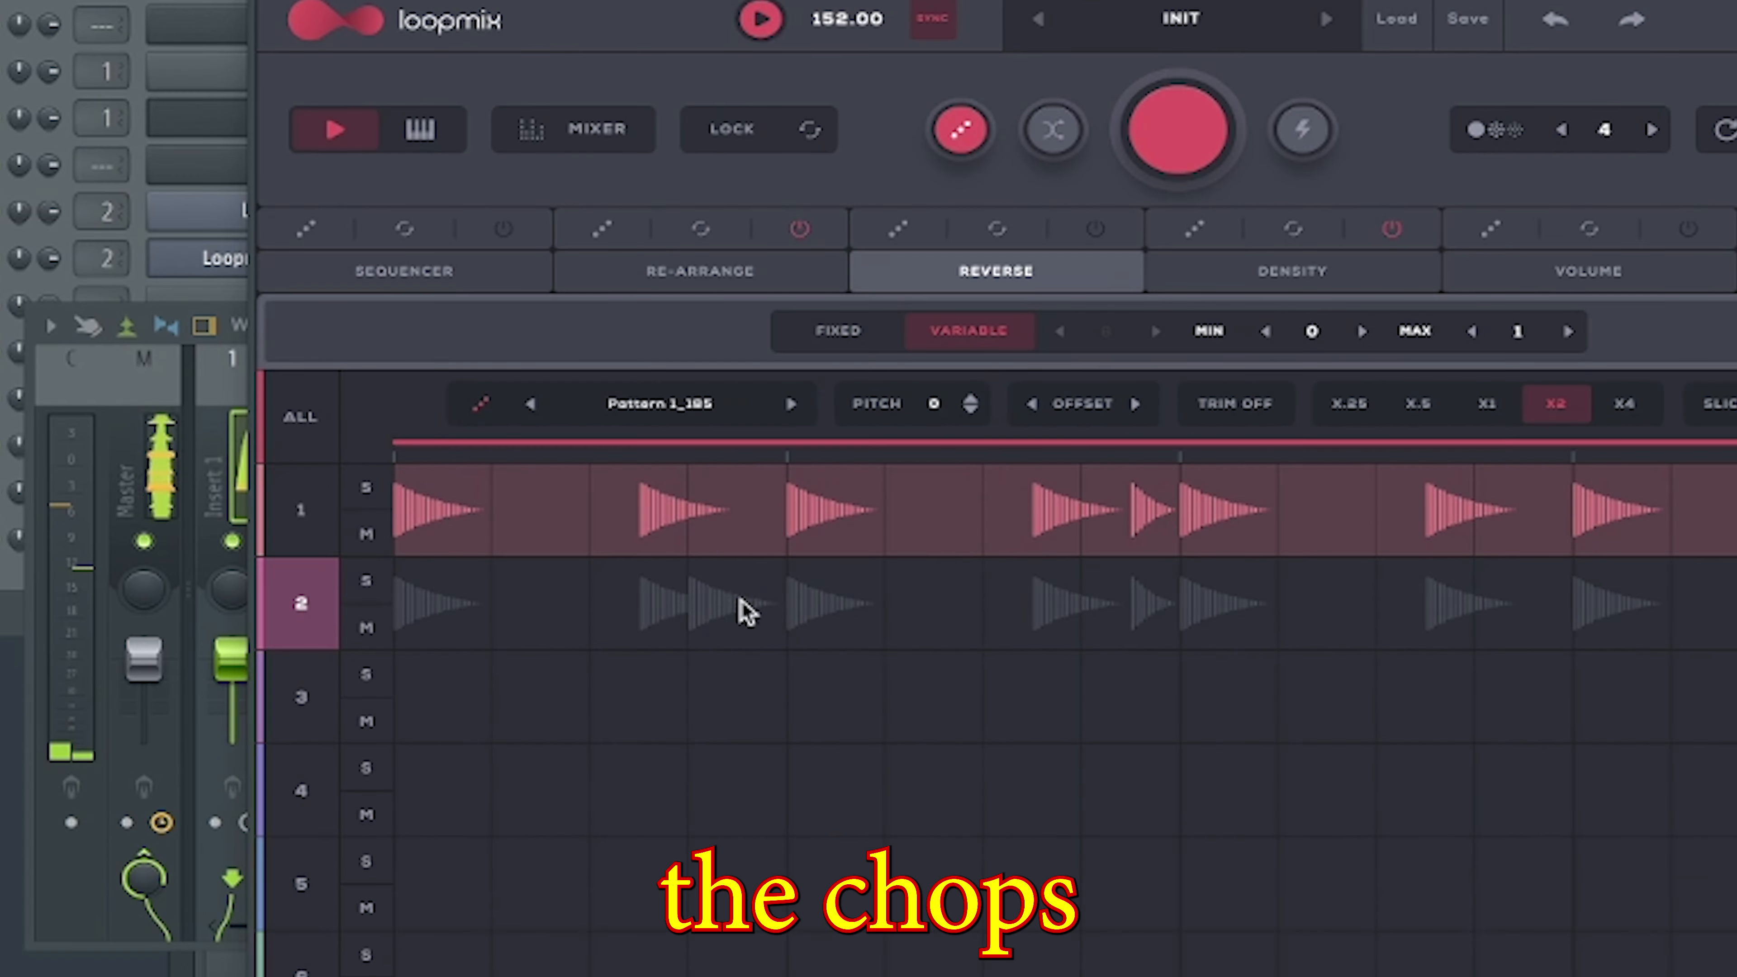
# - Reverse the fourth slice of the 808 on track 2 and enable that slice in the sequencer
pyautogui.click(535, 585)
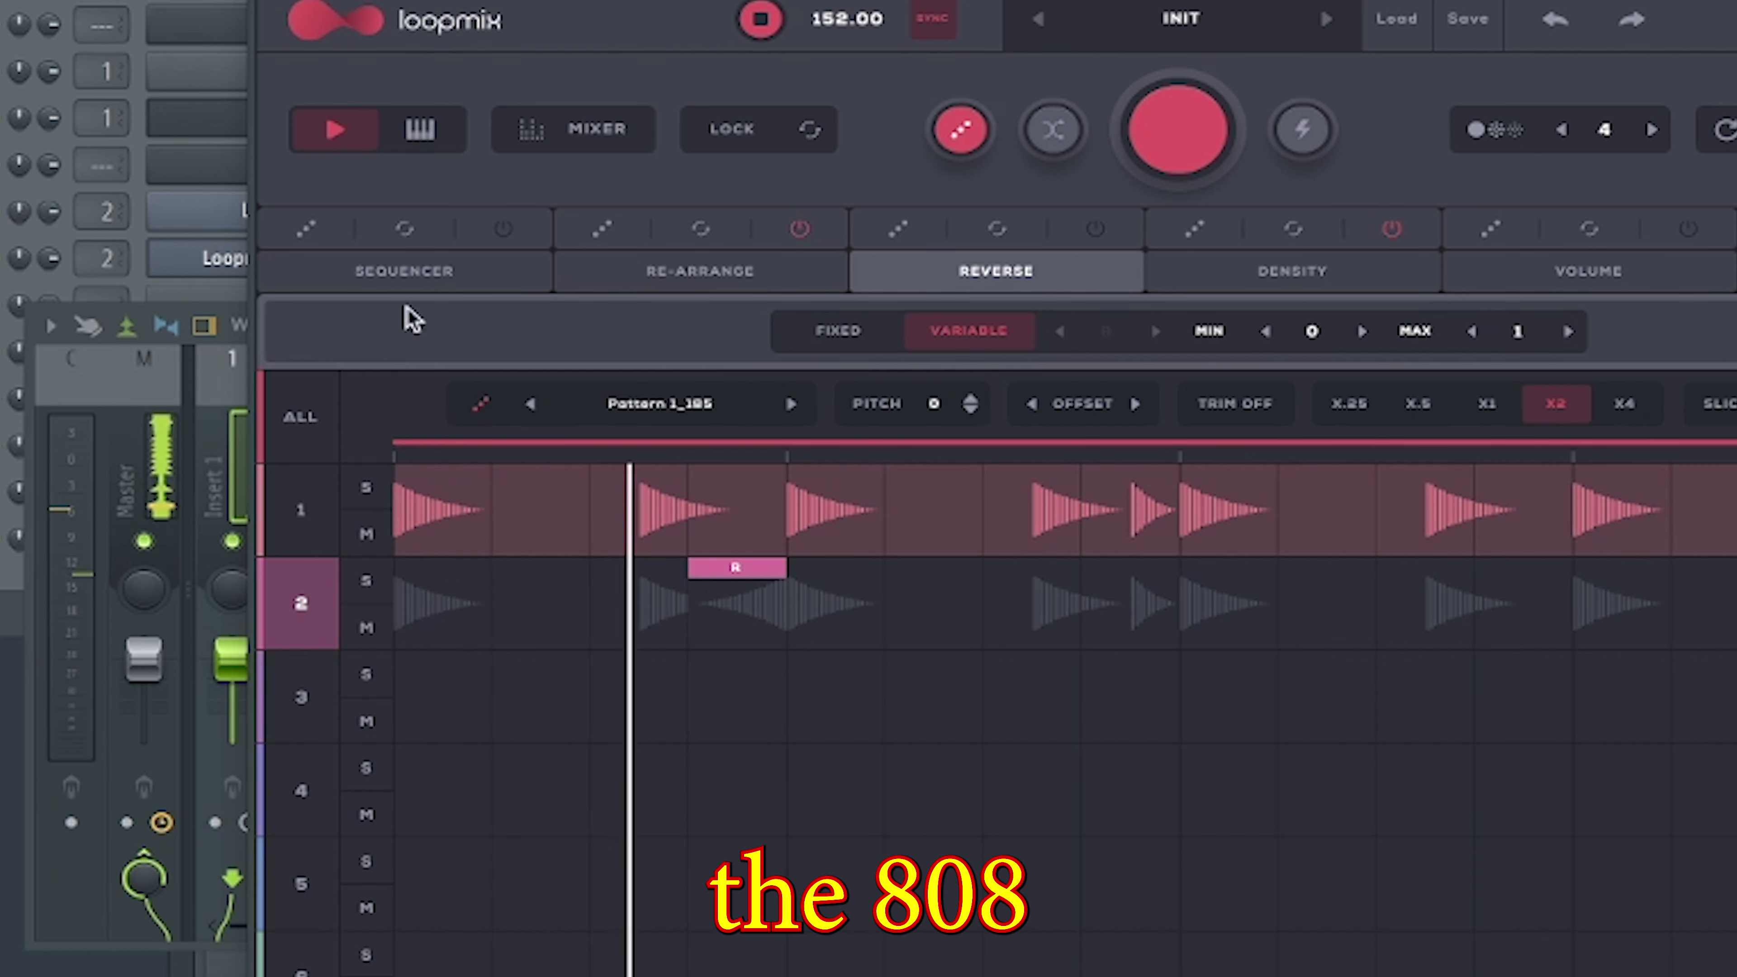
pyautogui.click(410, 272)
pyautogui.click(768, 614)
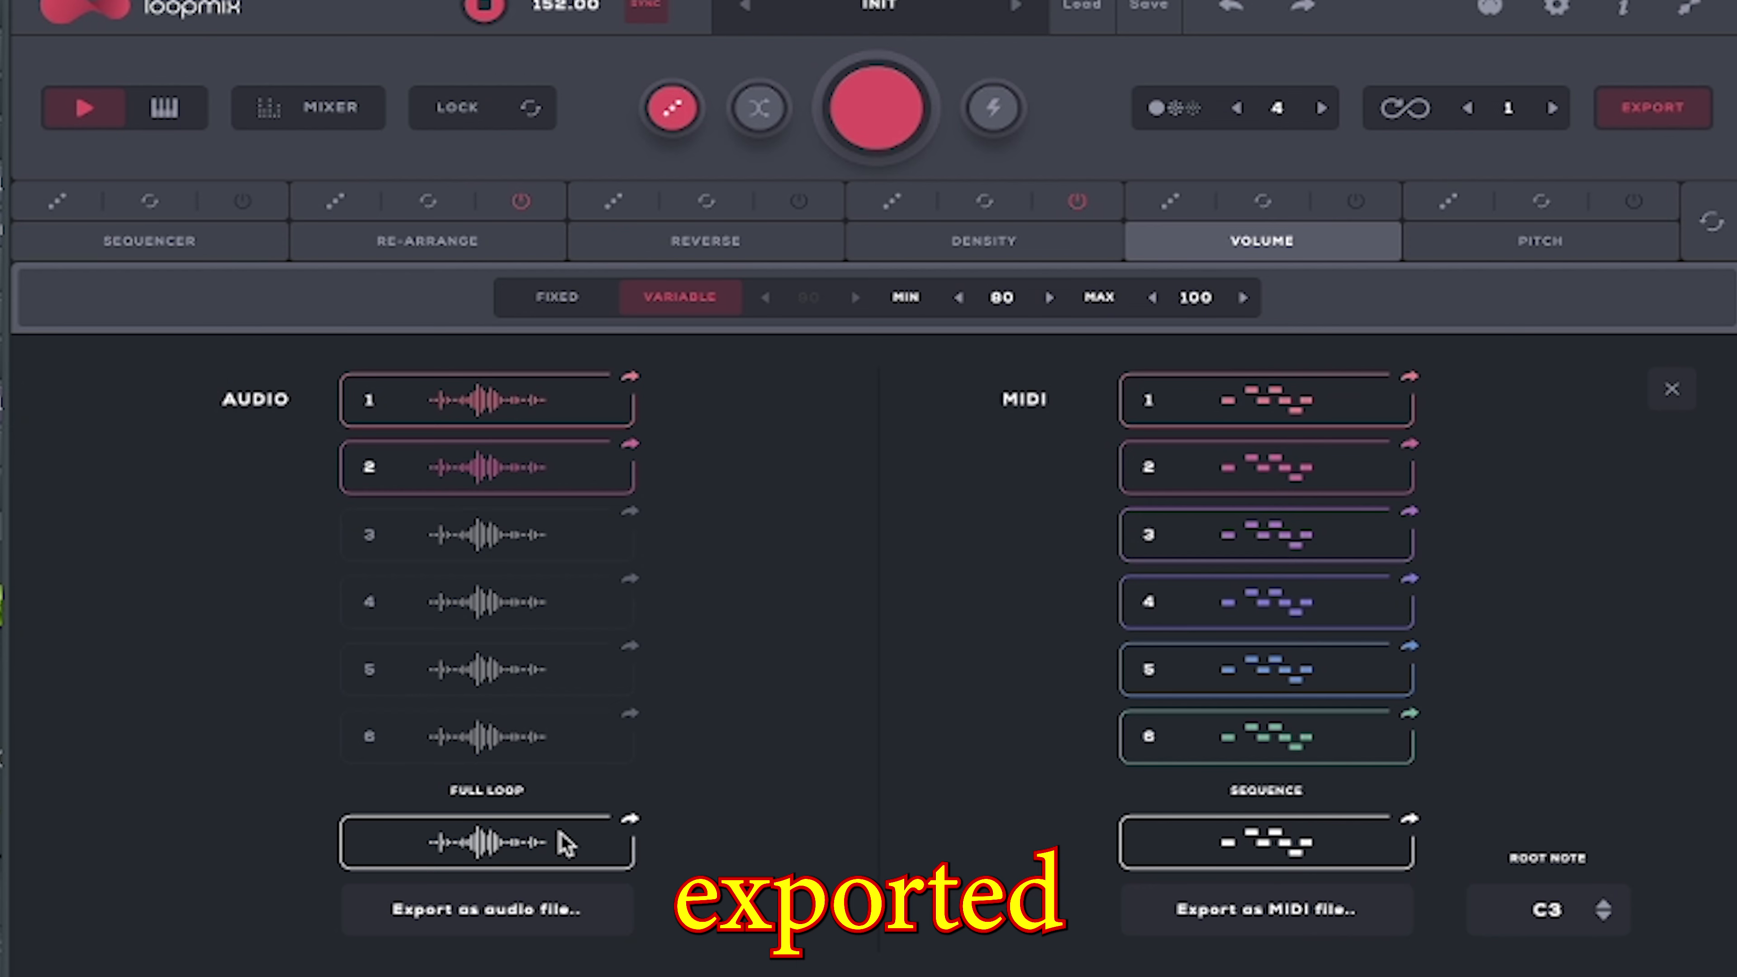
# - Export the full 808 loop as audio into the playlist and close its audio clip settings
pyautogui.click(567, 844)
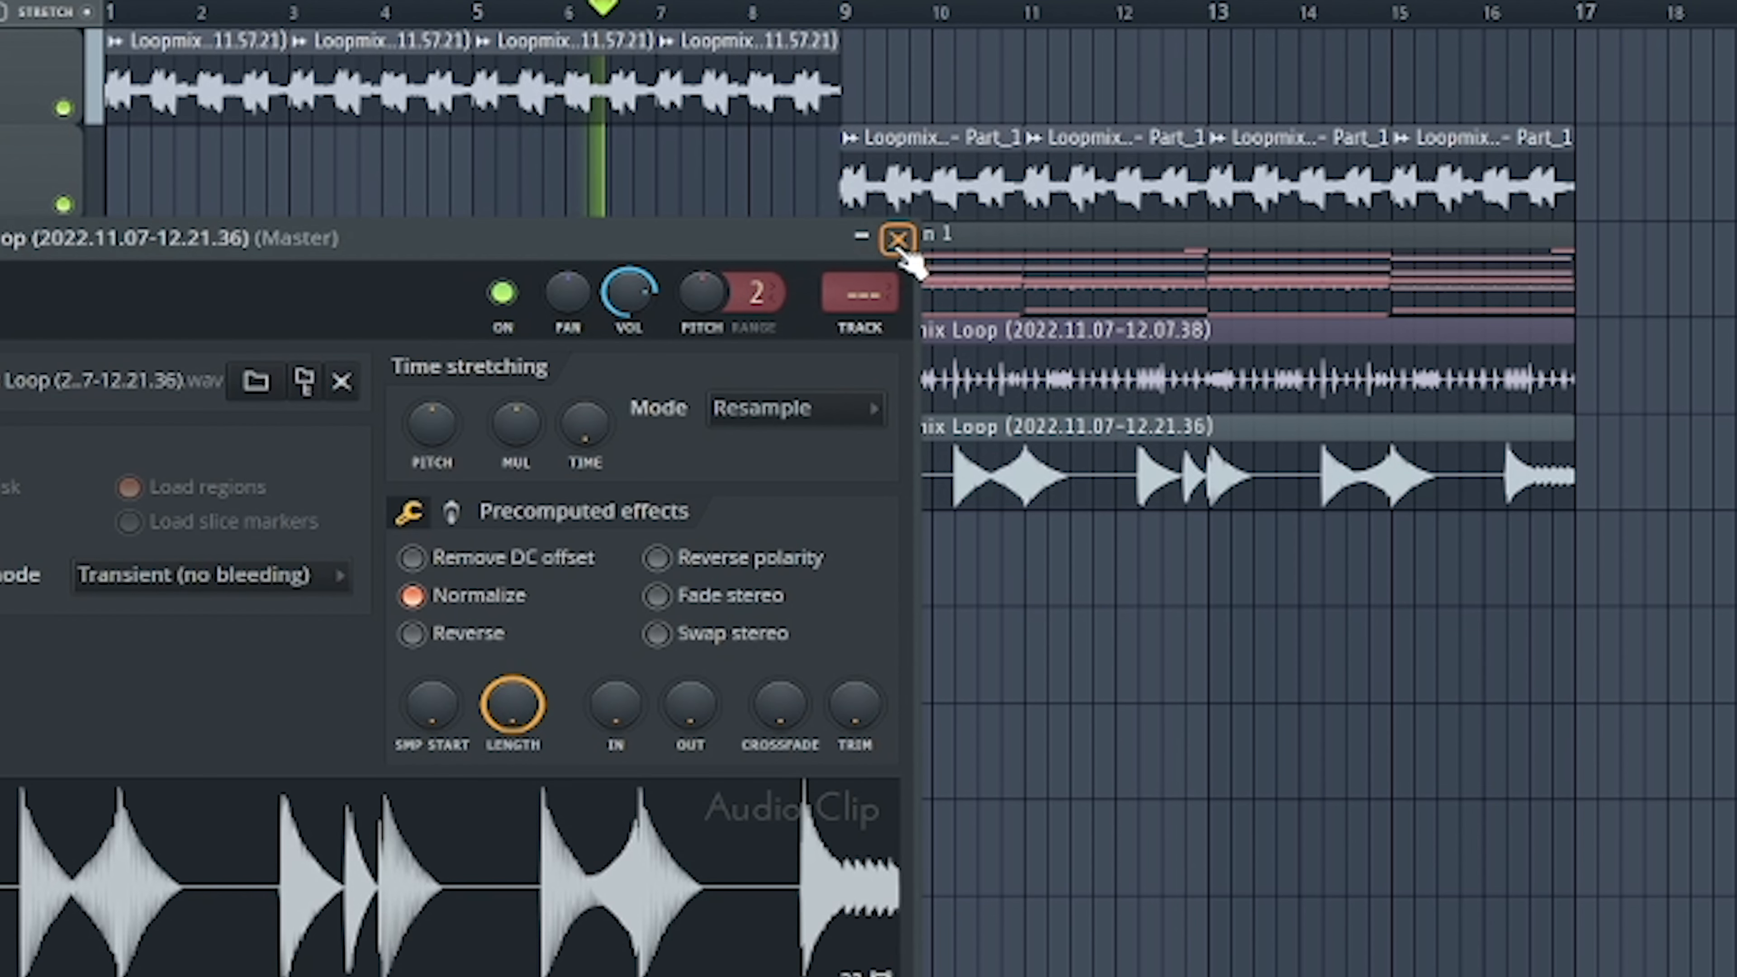
pyautogui.click(898, 240)
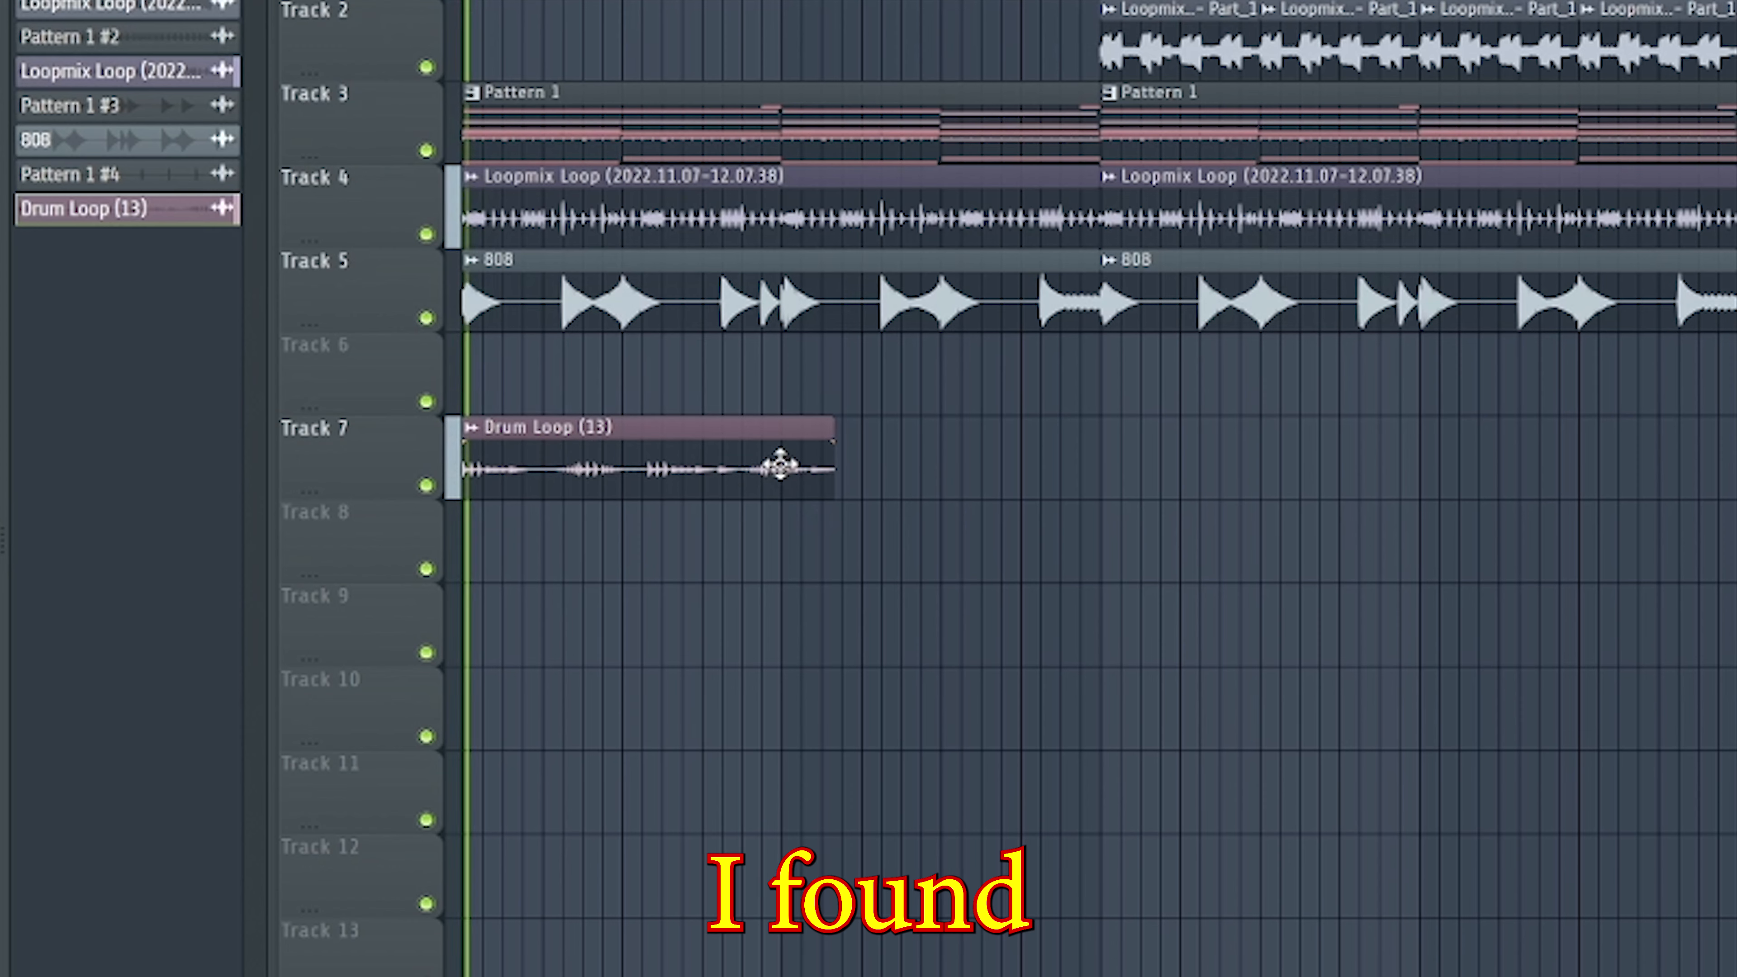
# - Stretch the Drum Loop (13) clip on Track 7 to fit four bars
pyautogui.doubleClick(779, 471)
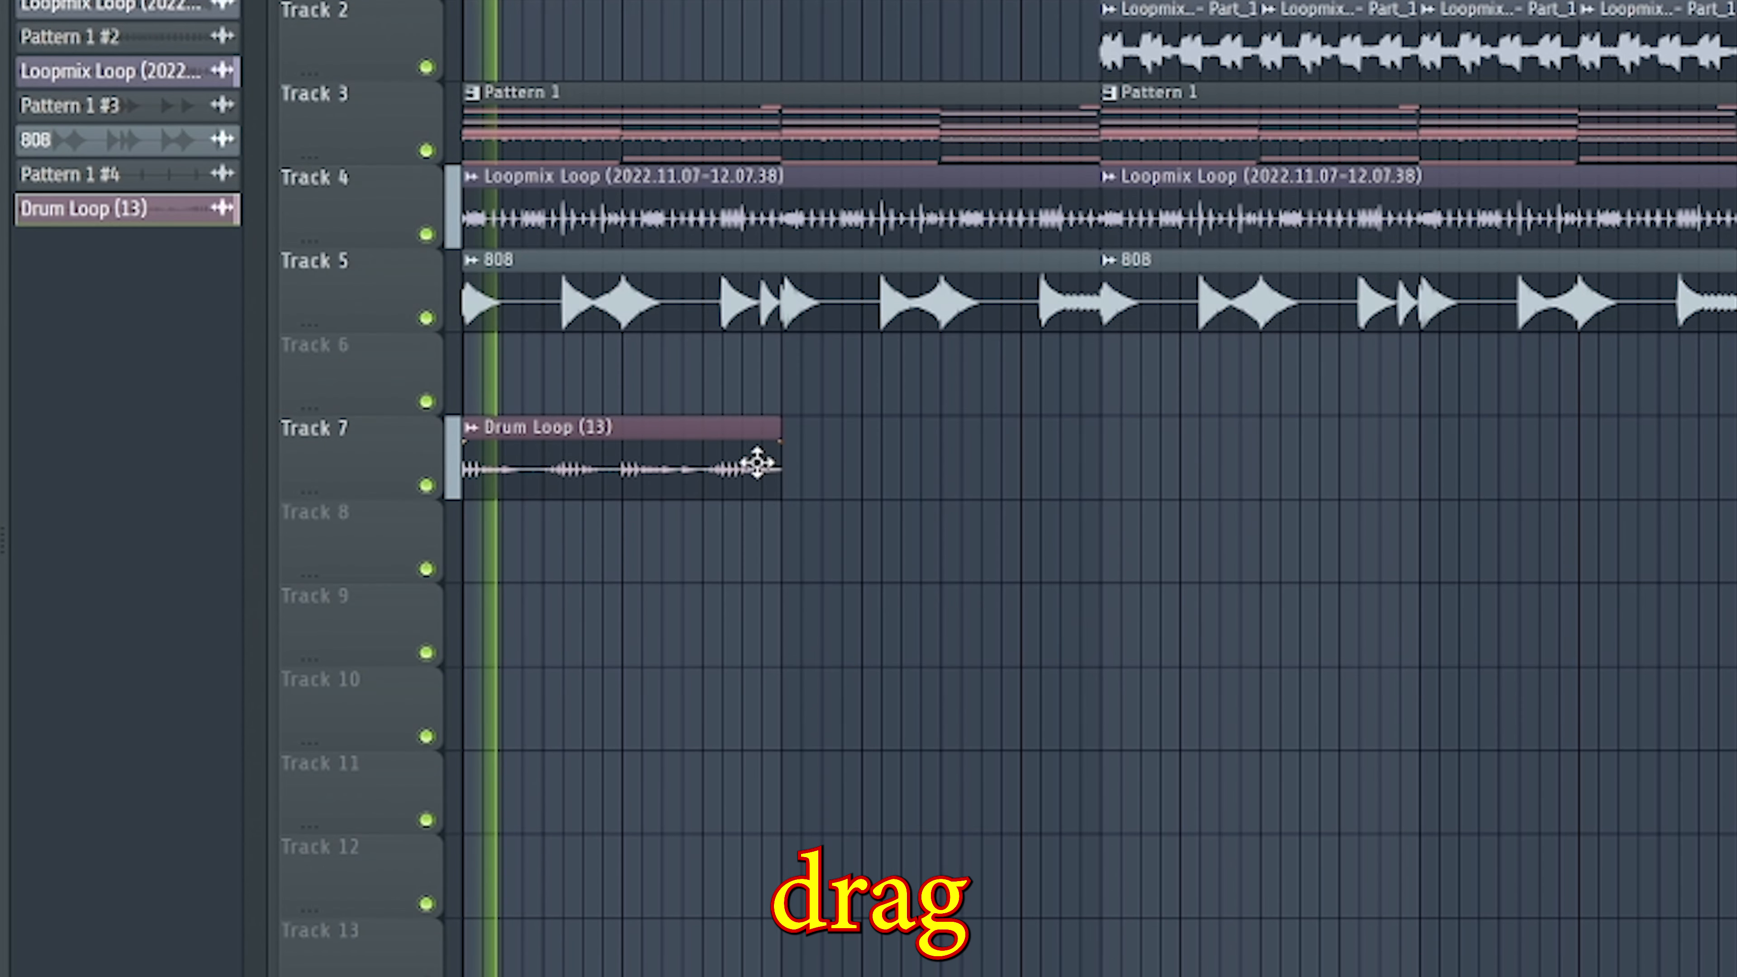
# - Open the Drum Loop (13) clip, set the Loopmix sequencer to mono for this loop and open the volume settings
pyautogui.doubleClick(721, 472)
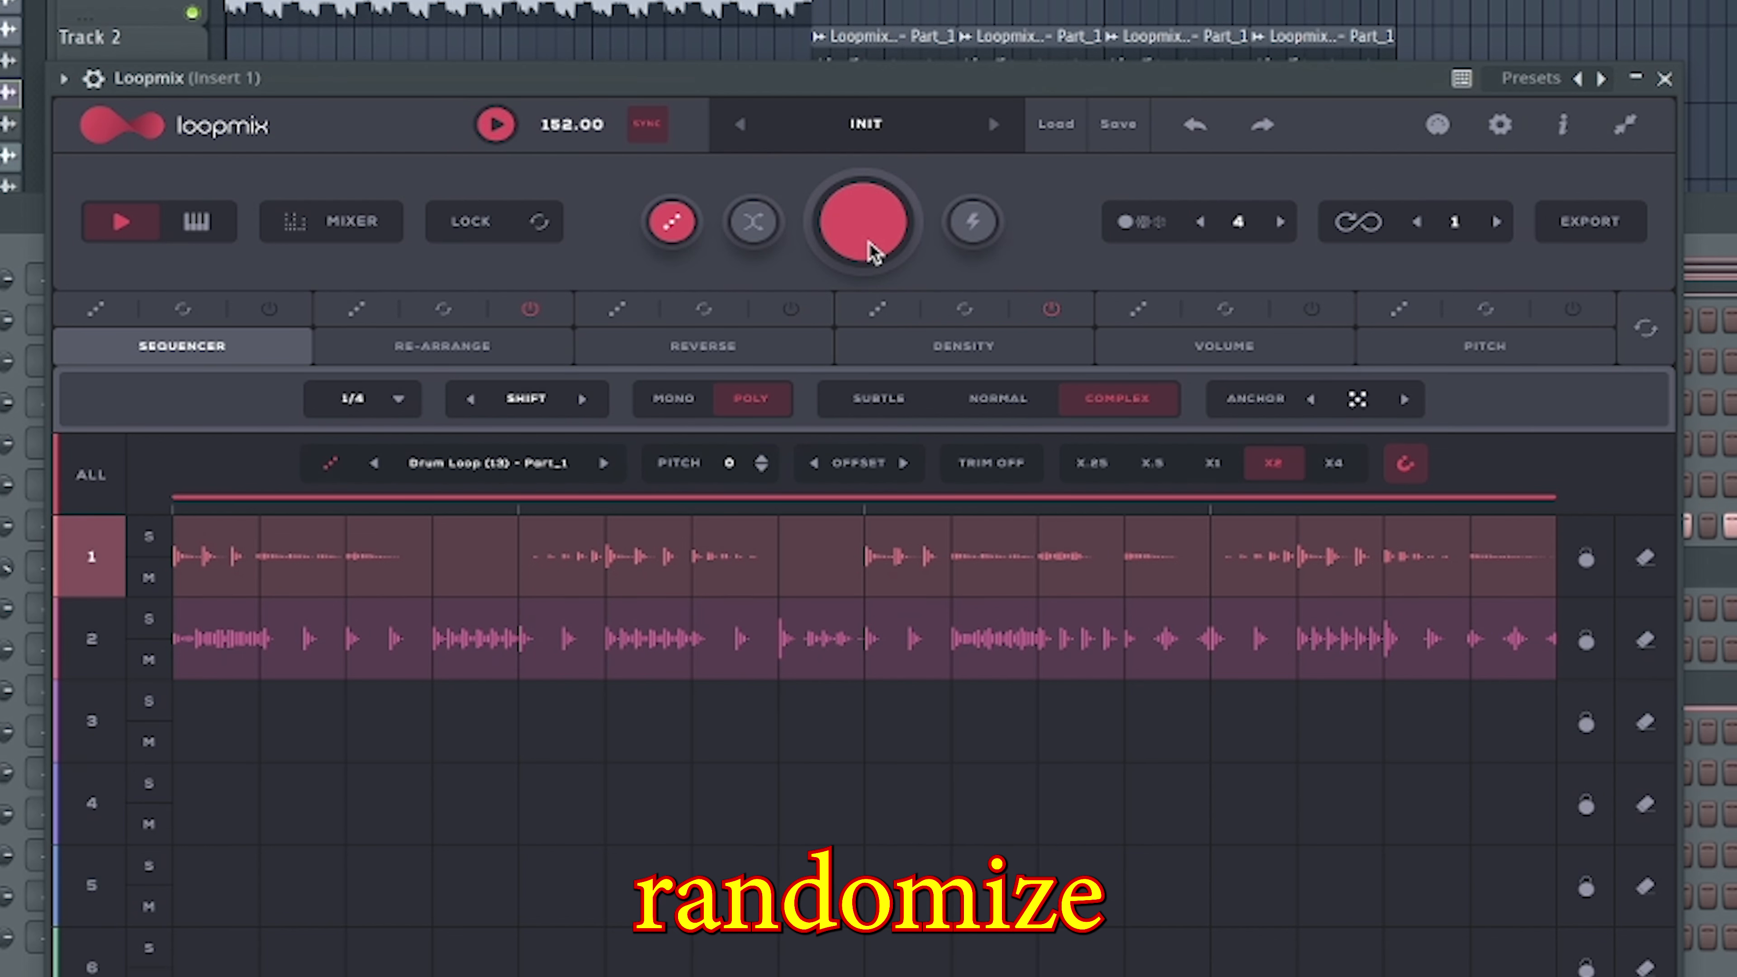
pyautogui.click(677, 403)
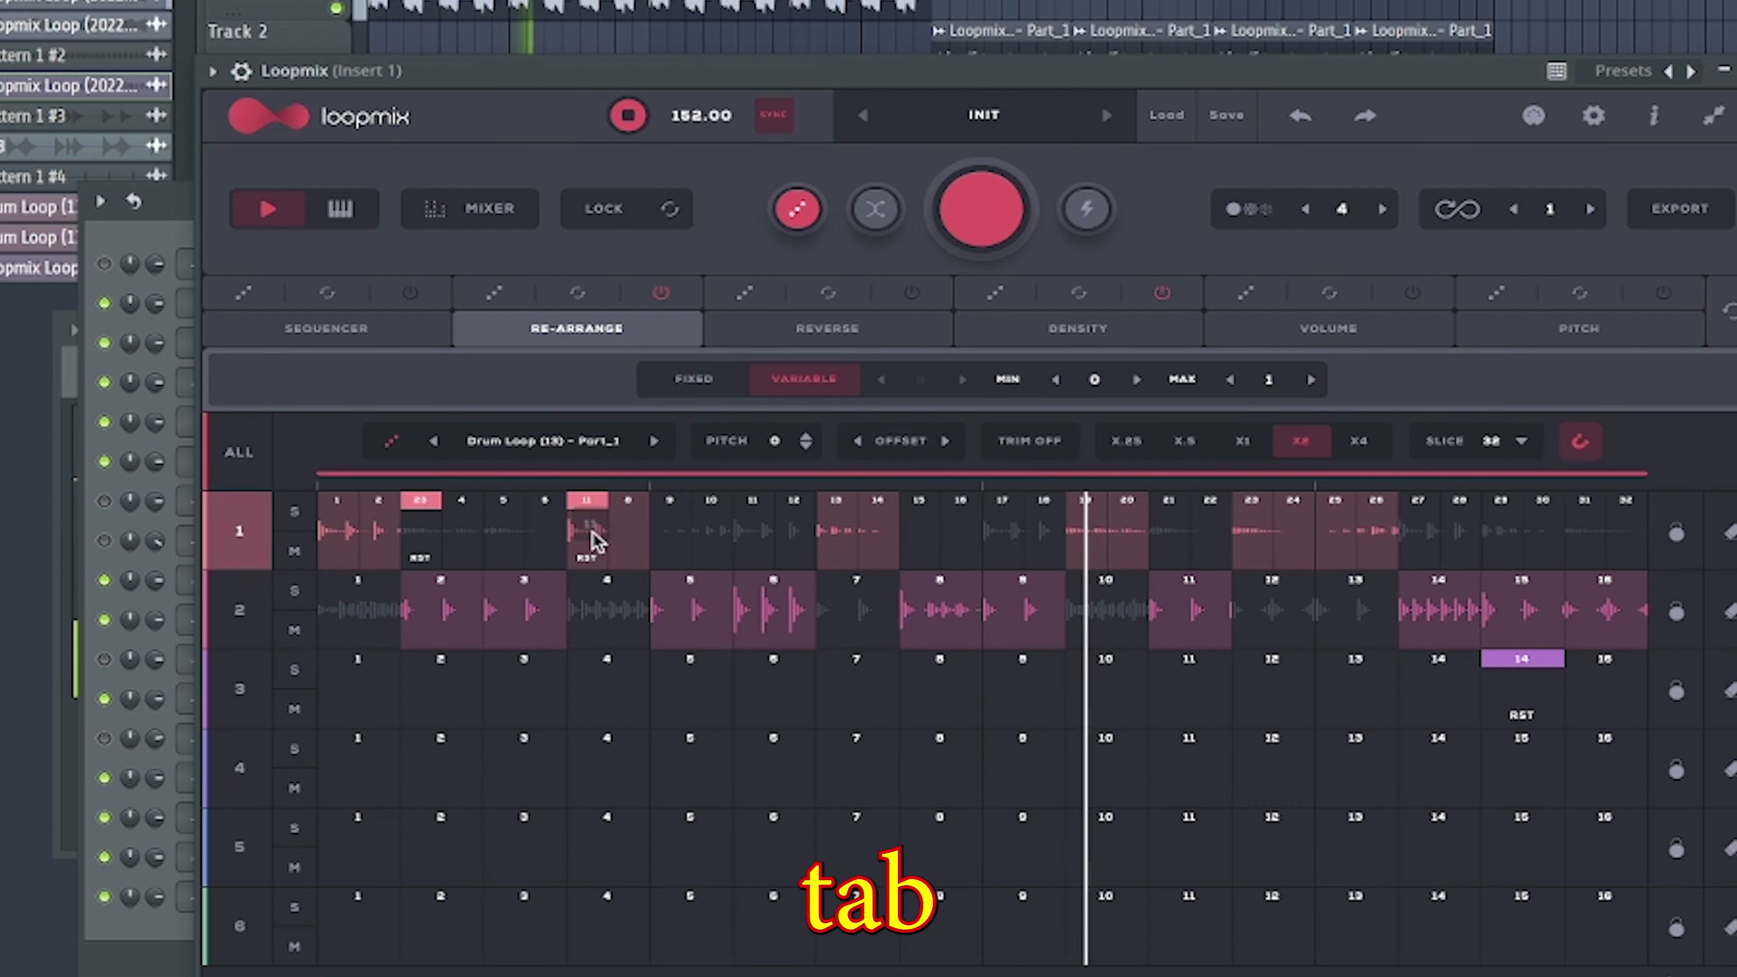
pyautogui.click(1296, 332)
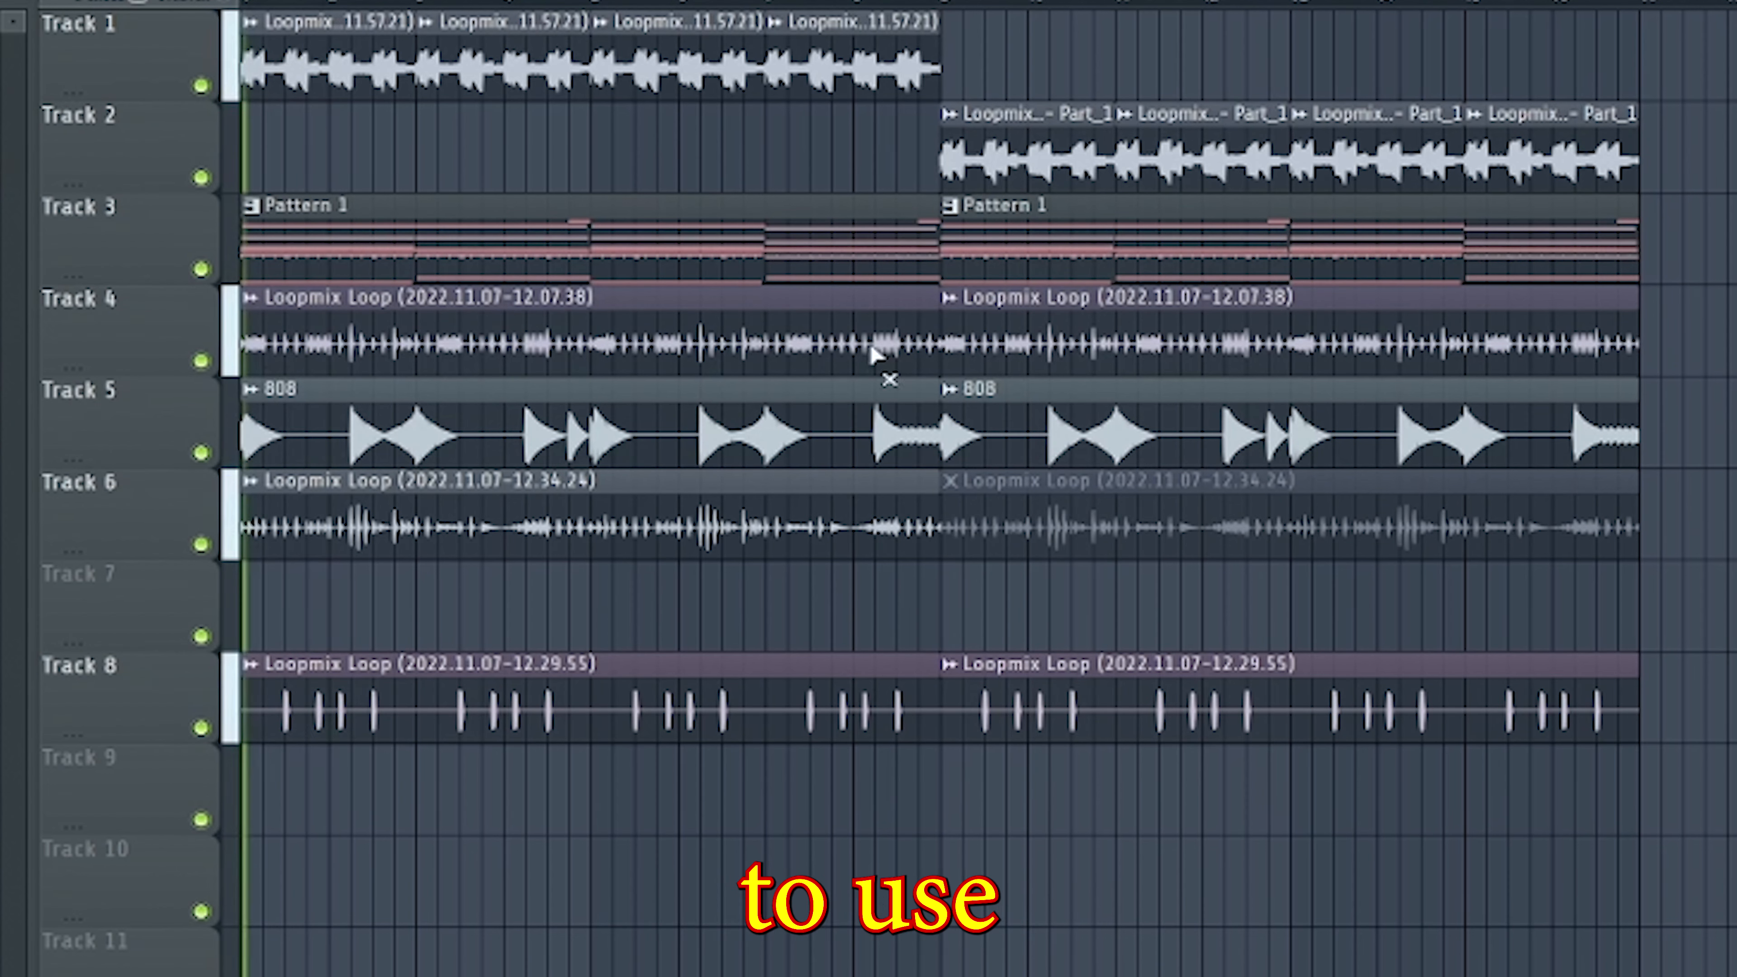
# - Mute the first Loopmix Loop hi-hat clip on Track 4, leaving the second one active so the hi-hat loops alternate
pyautogui.click(1055, 341)
pyautogui.click(777, 342)
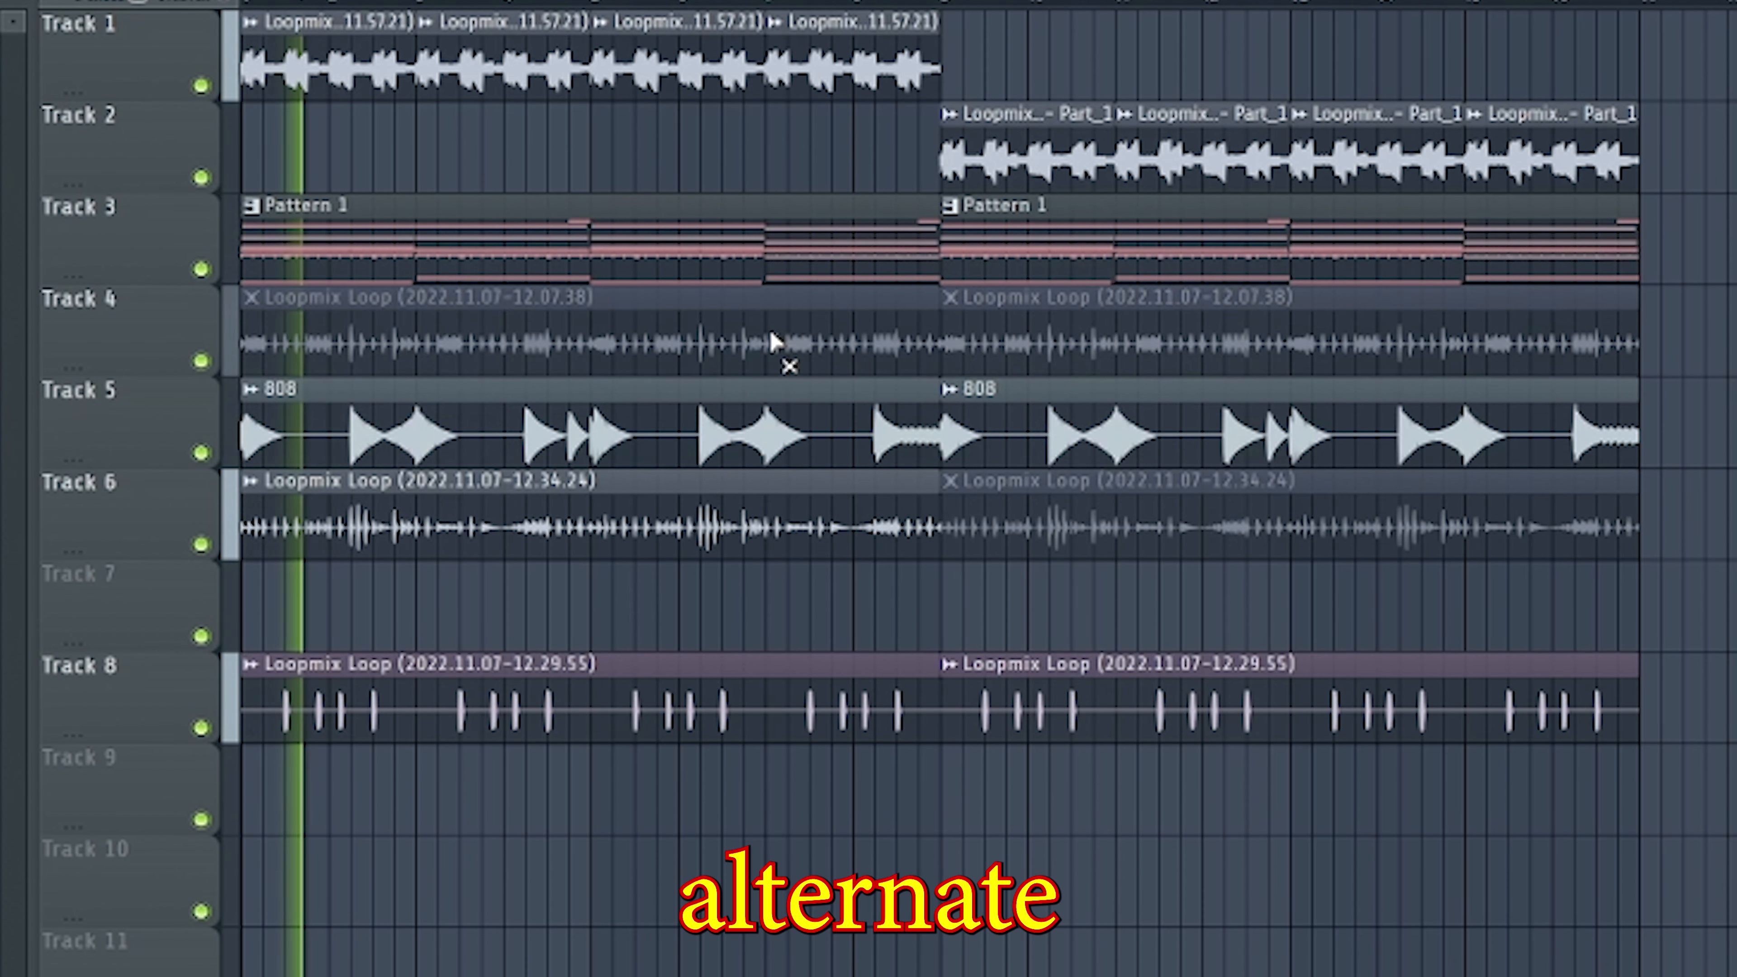
pyautogui.click(1041, 343)
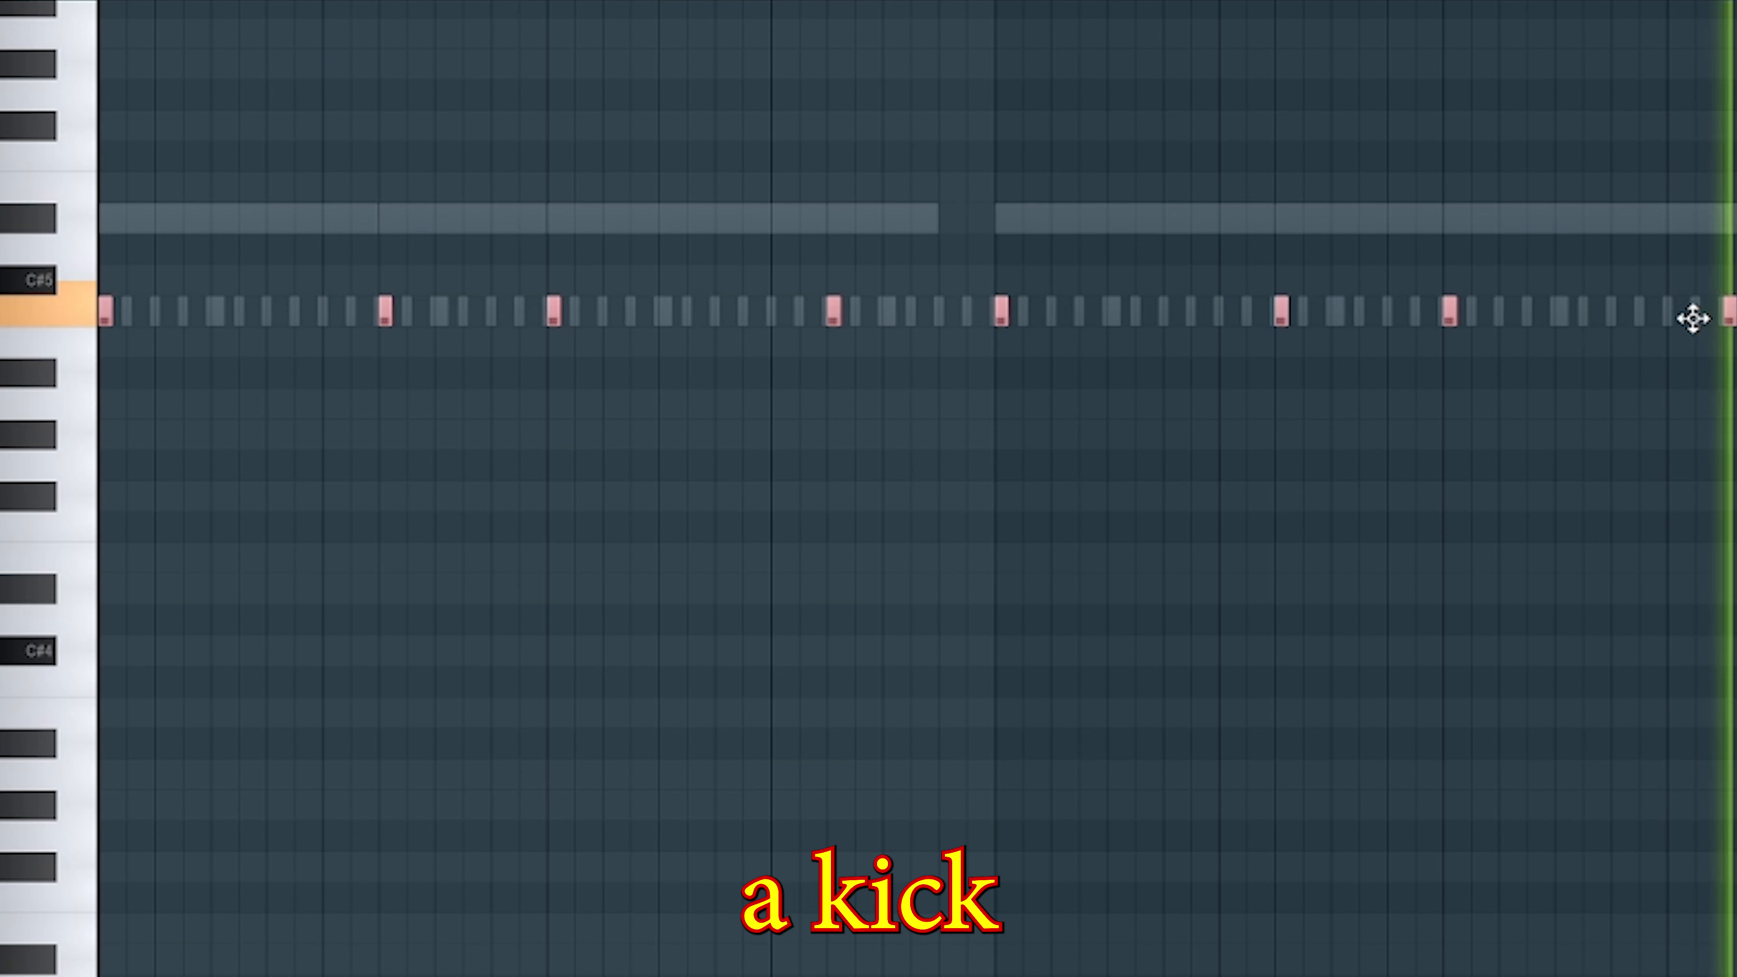
# - Mute the kick notes in bars 4 and 8 of the kick pattern
pyautogui.click(833, 311)
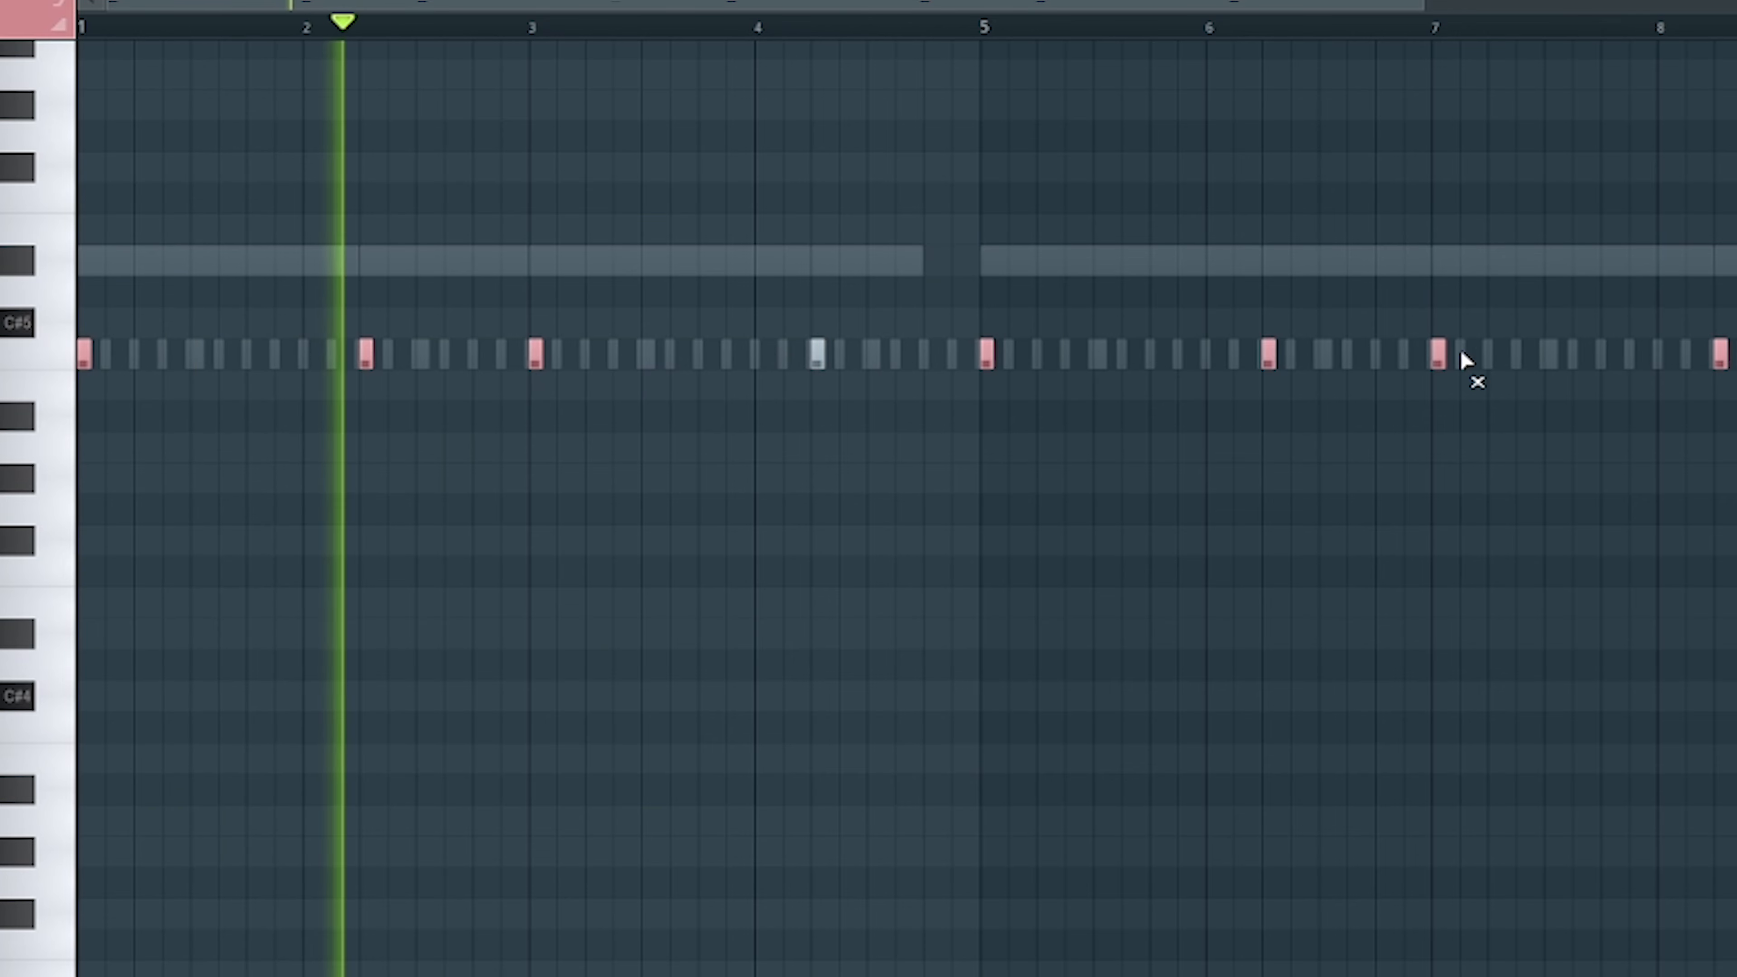
pyautogui.click(1720, 353)
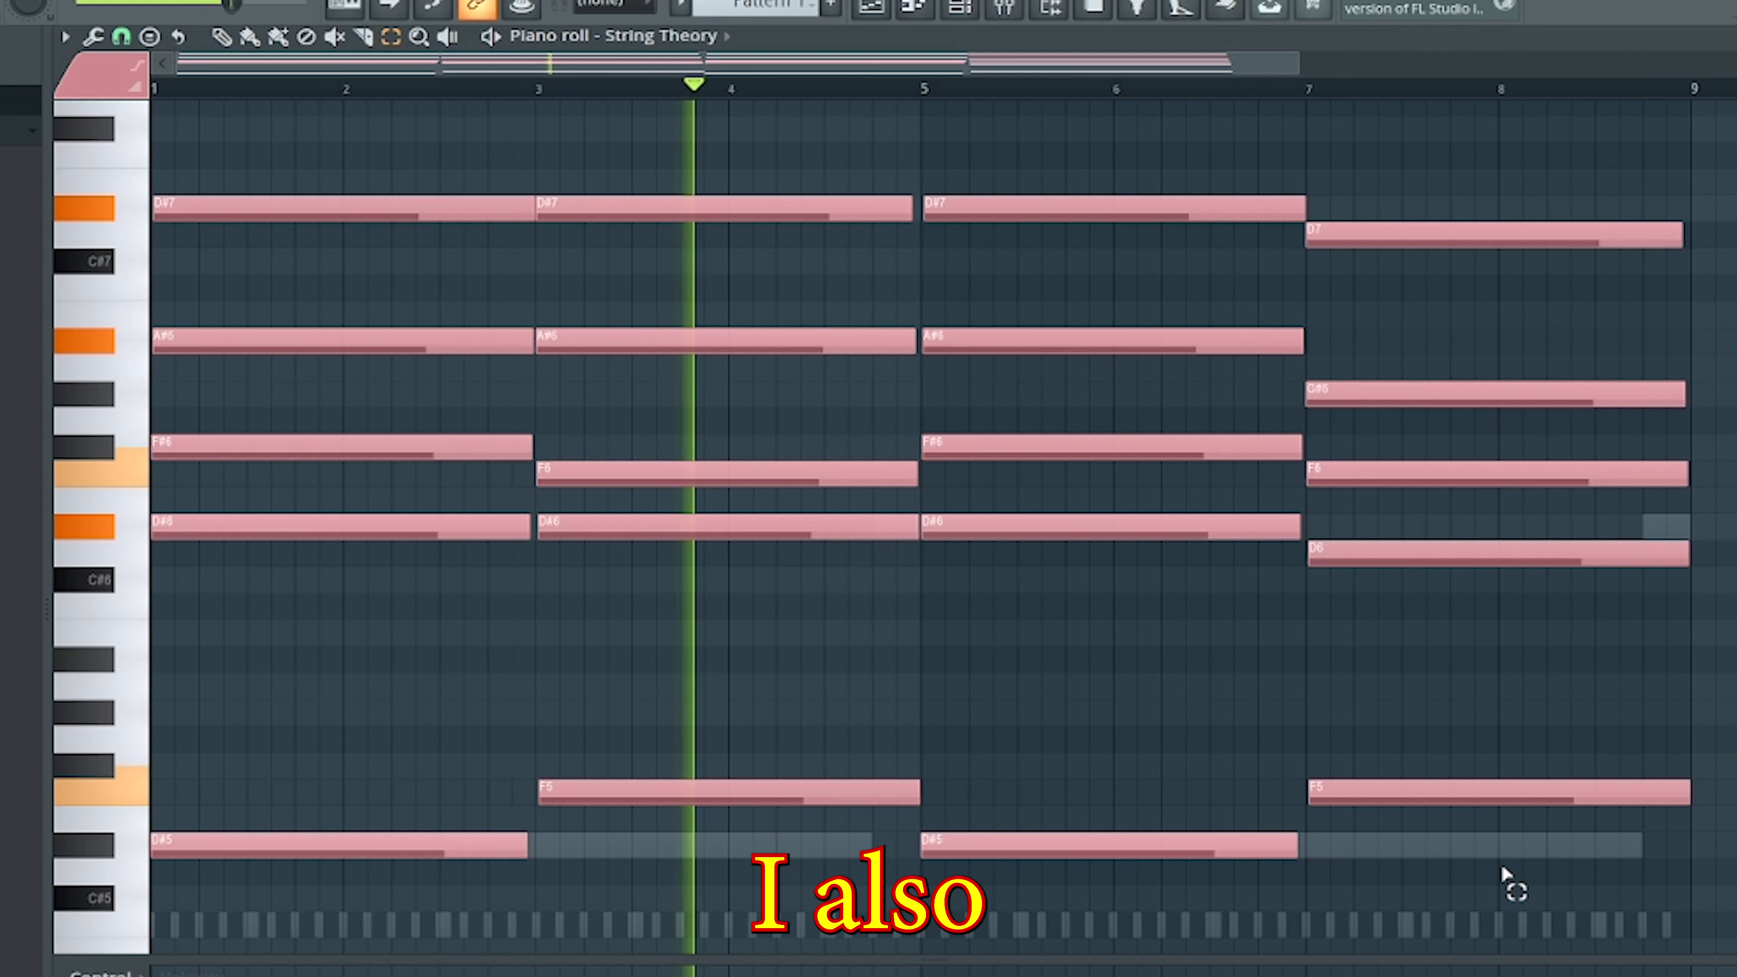
# - Select the String Theory pad chords in bars 5 to 8 and duplicate them
pyautogui.moveTo(1502, 864); pyautogui.dragTo(1081, 205)
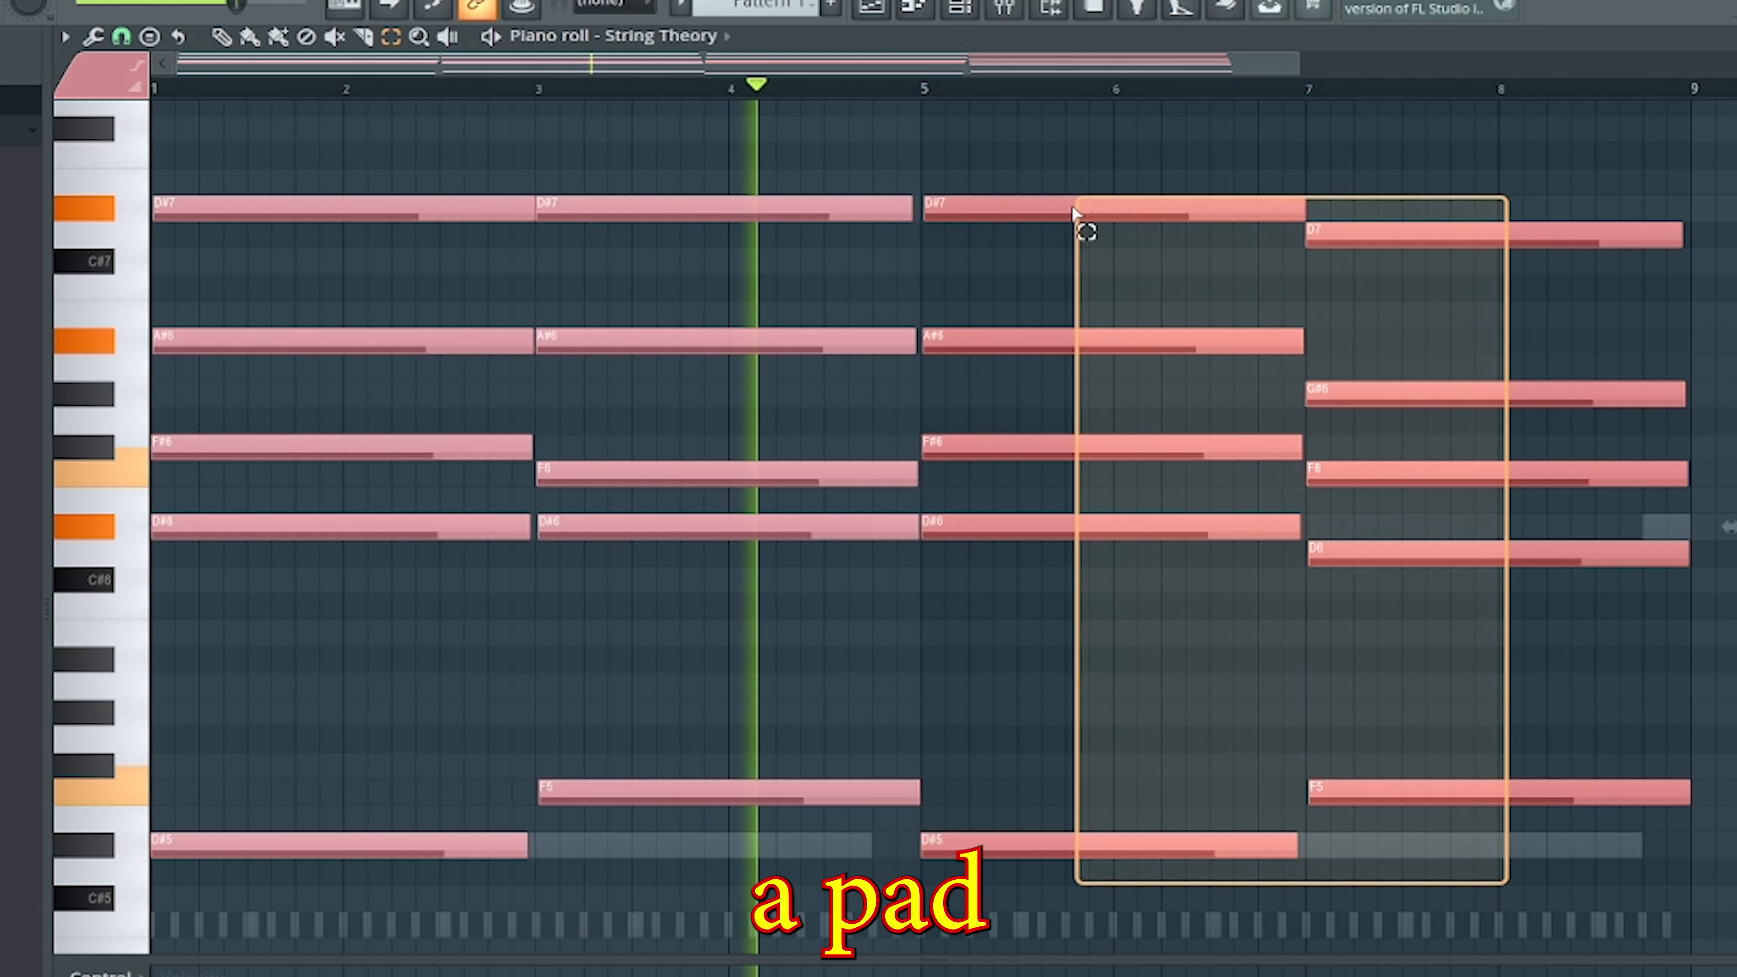
pyautogui.hotkey('ctrl', 'b')
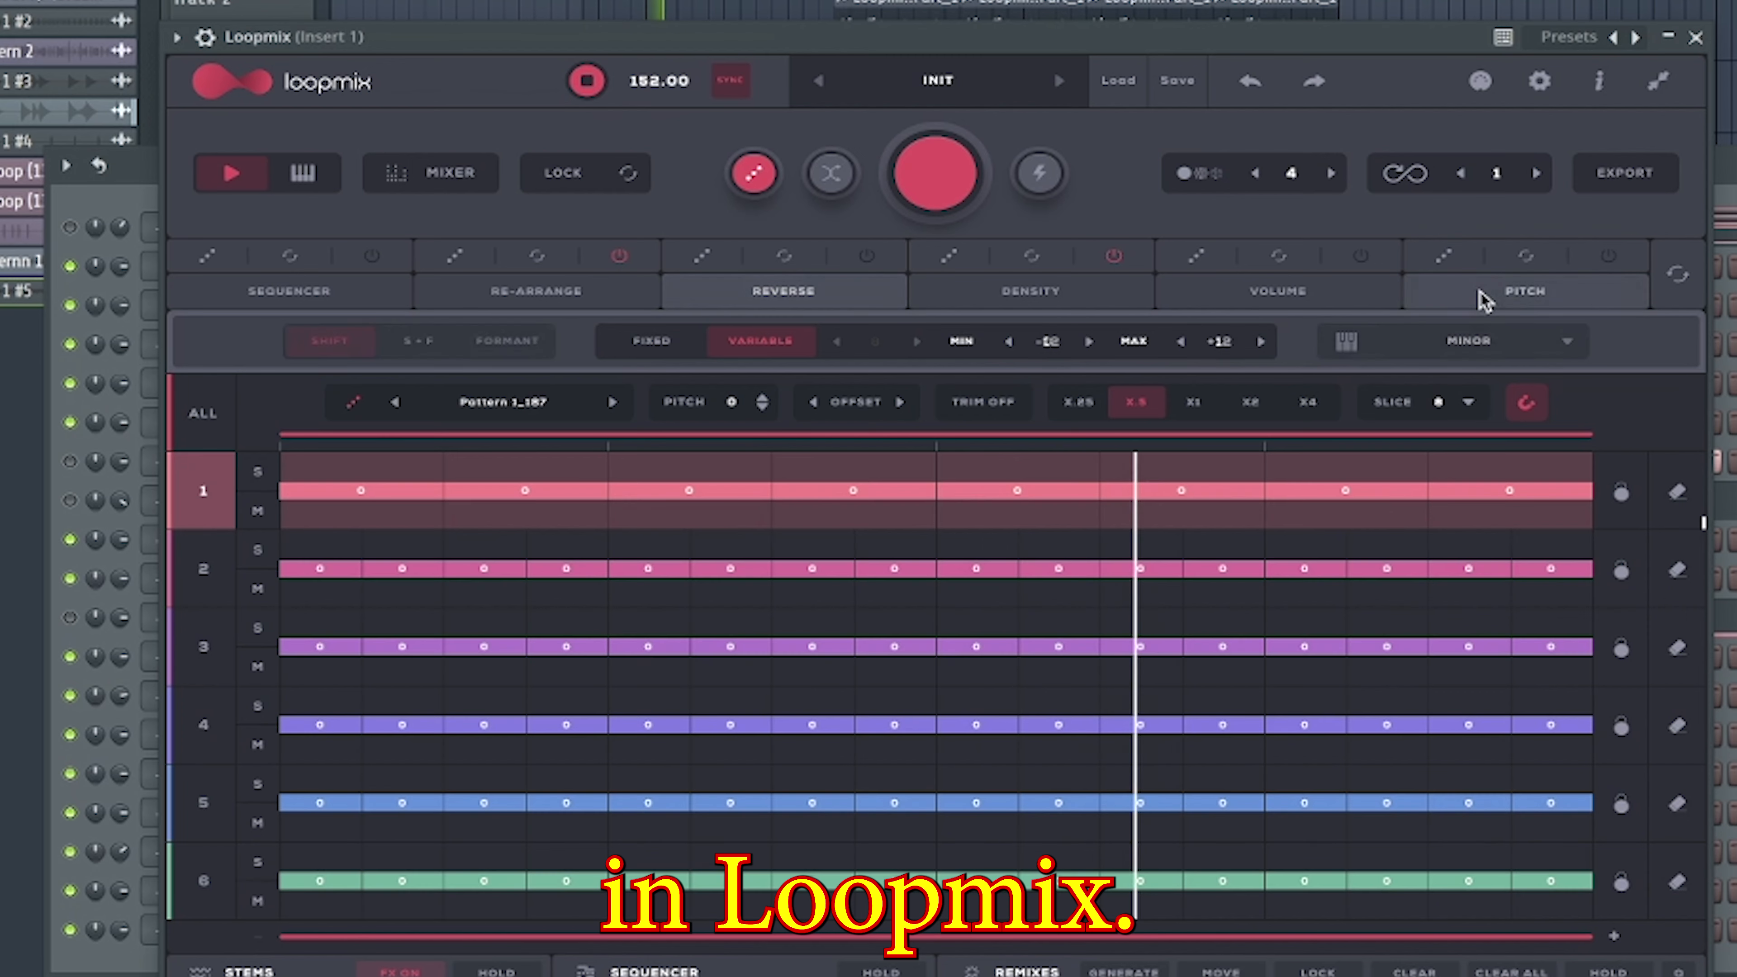
# - Open the Loopmix pitch settings for the Pattern 1_187 pad and adjust the pitch across its slices
pyautogui.click(1477, 295)
pyautogui.moveTo(411, 540)
pyautogui.mouseDown()
pyautogui.moveTo(392, 594)
pyautogui.moveTo(1449, 626)
pyautogui.mouseUp()
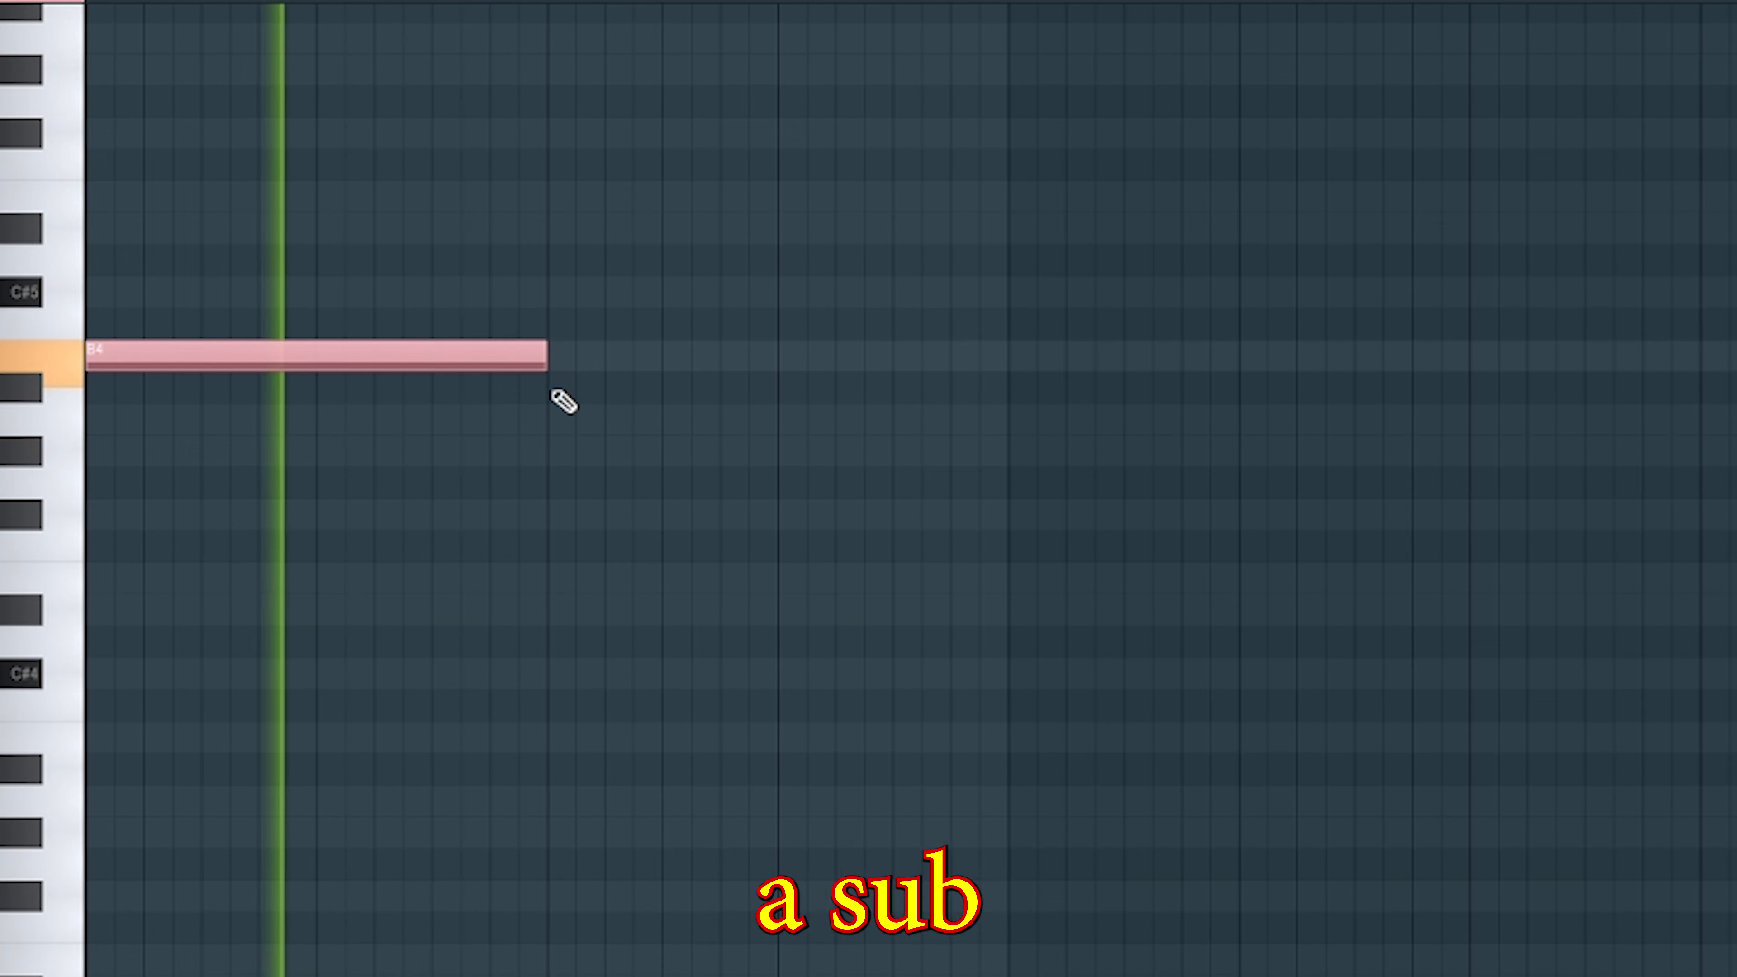
# - Add sub bass notes A#4 and D#4 after the B4 note and lengthen the D#4 note
pyautogui.click(550, 388)
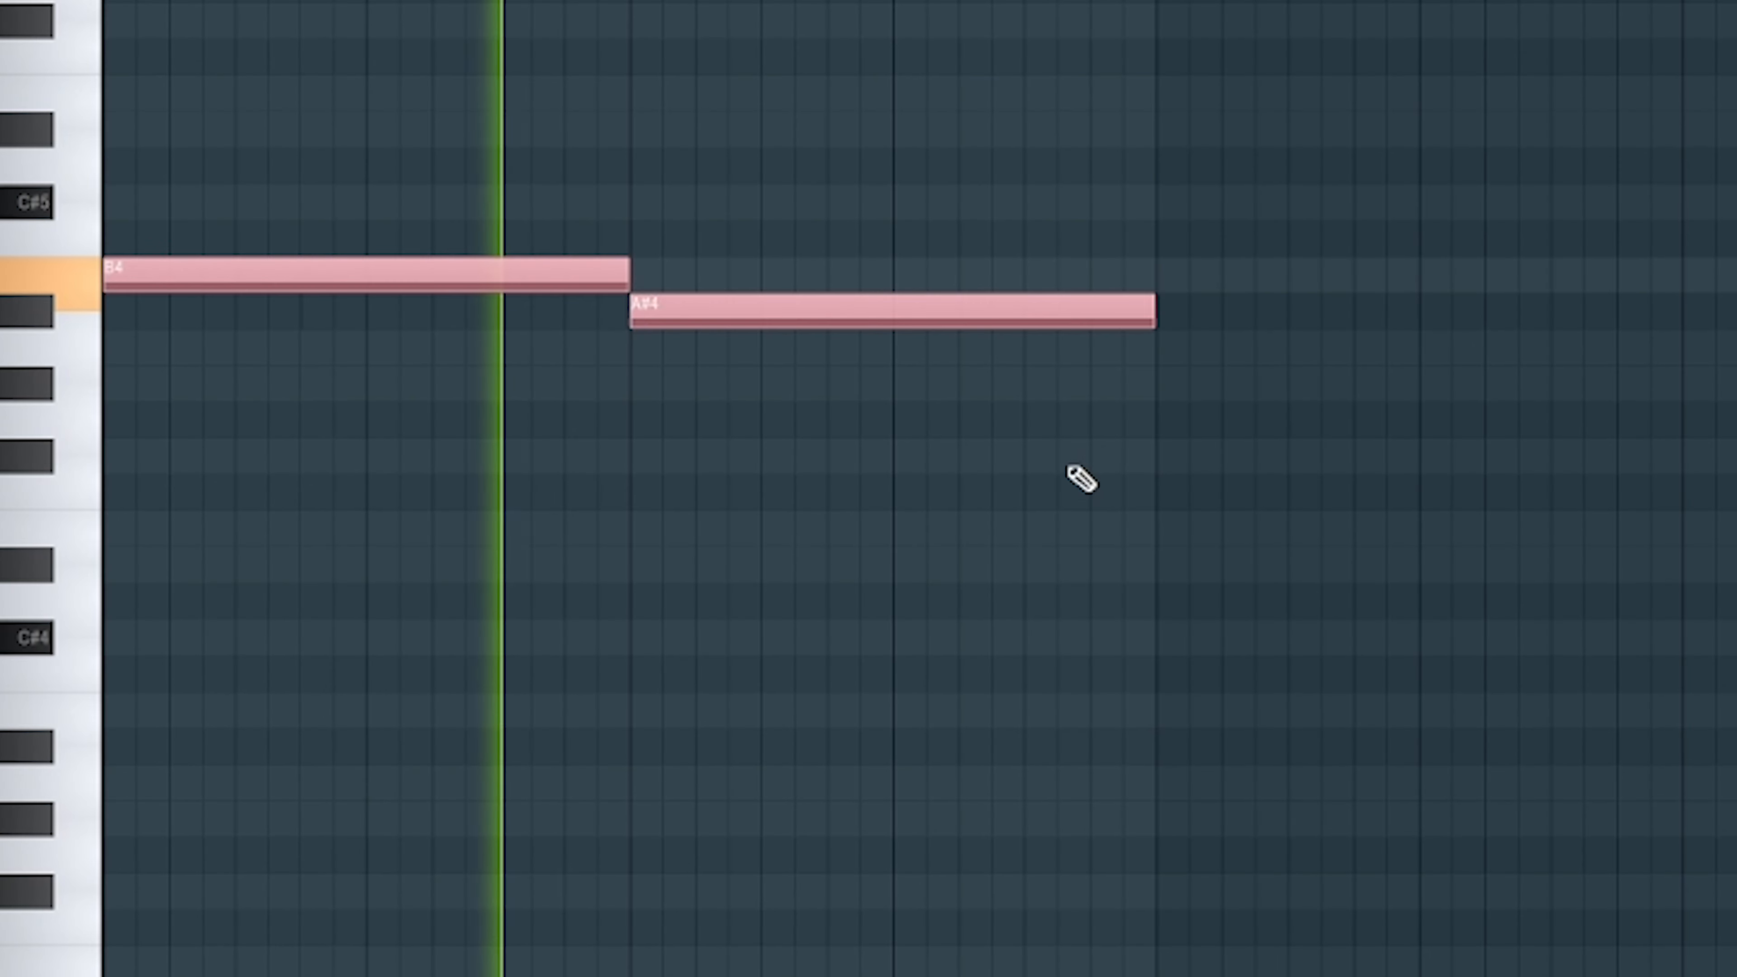
pyautogui.click(1159, 520)
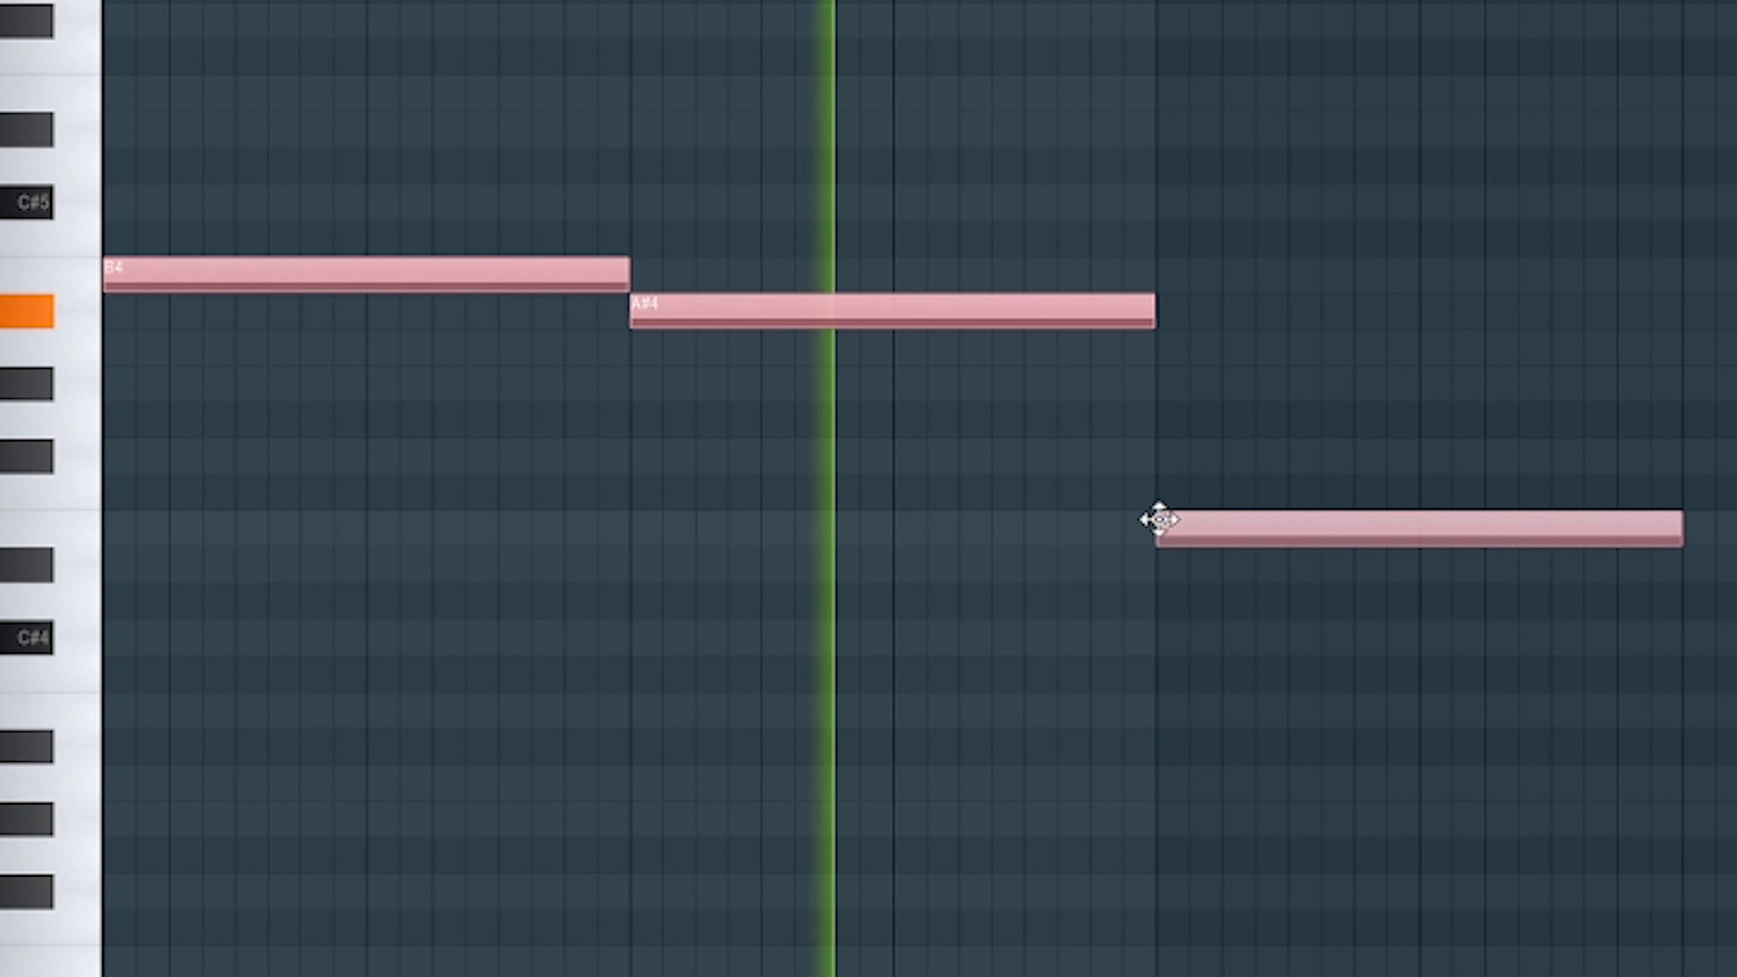
pyautogui.moveTo(1233, 528); pyautogui.dragTo(1244, 570)
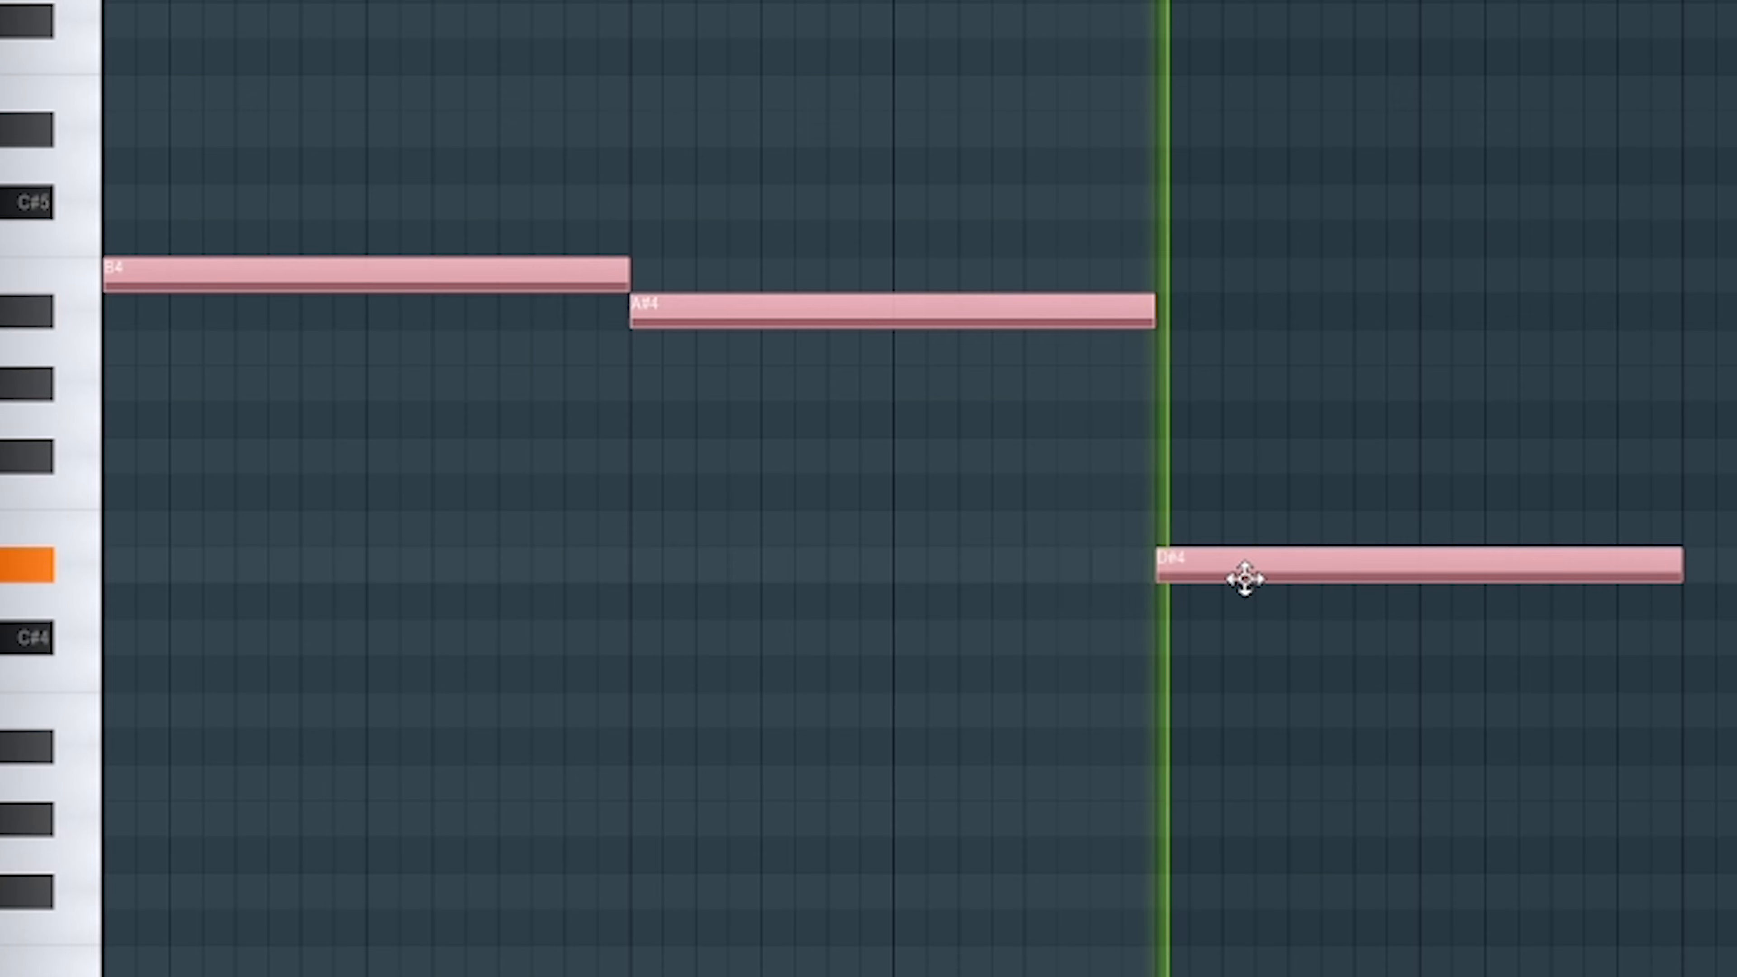
pyautogui.moveTo(1675, 562); pyautogui.dragTo(1736, 561)
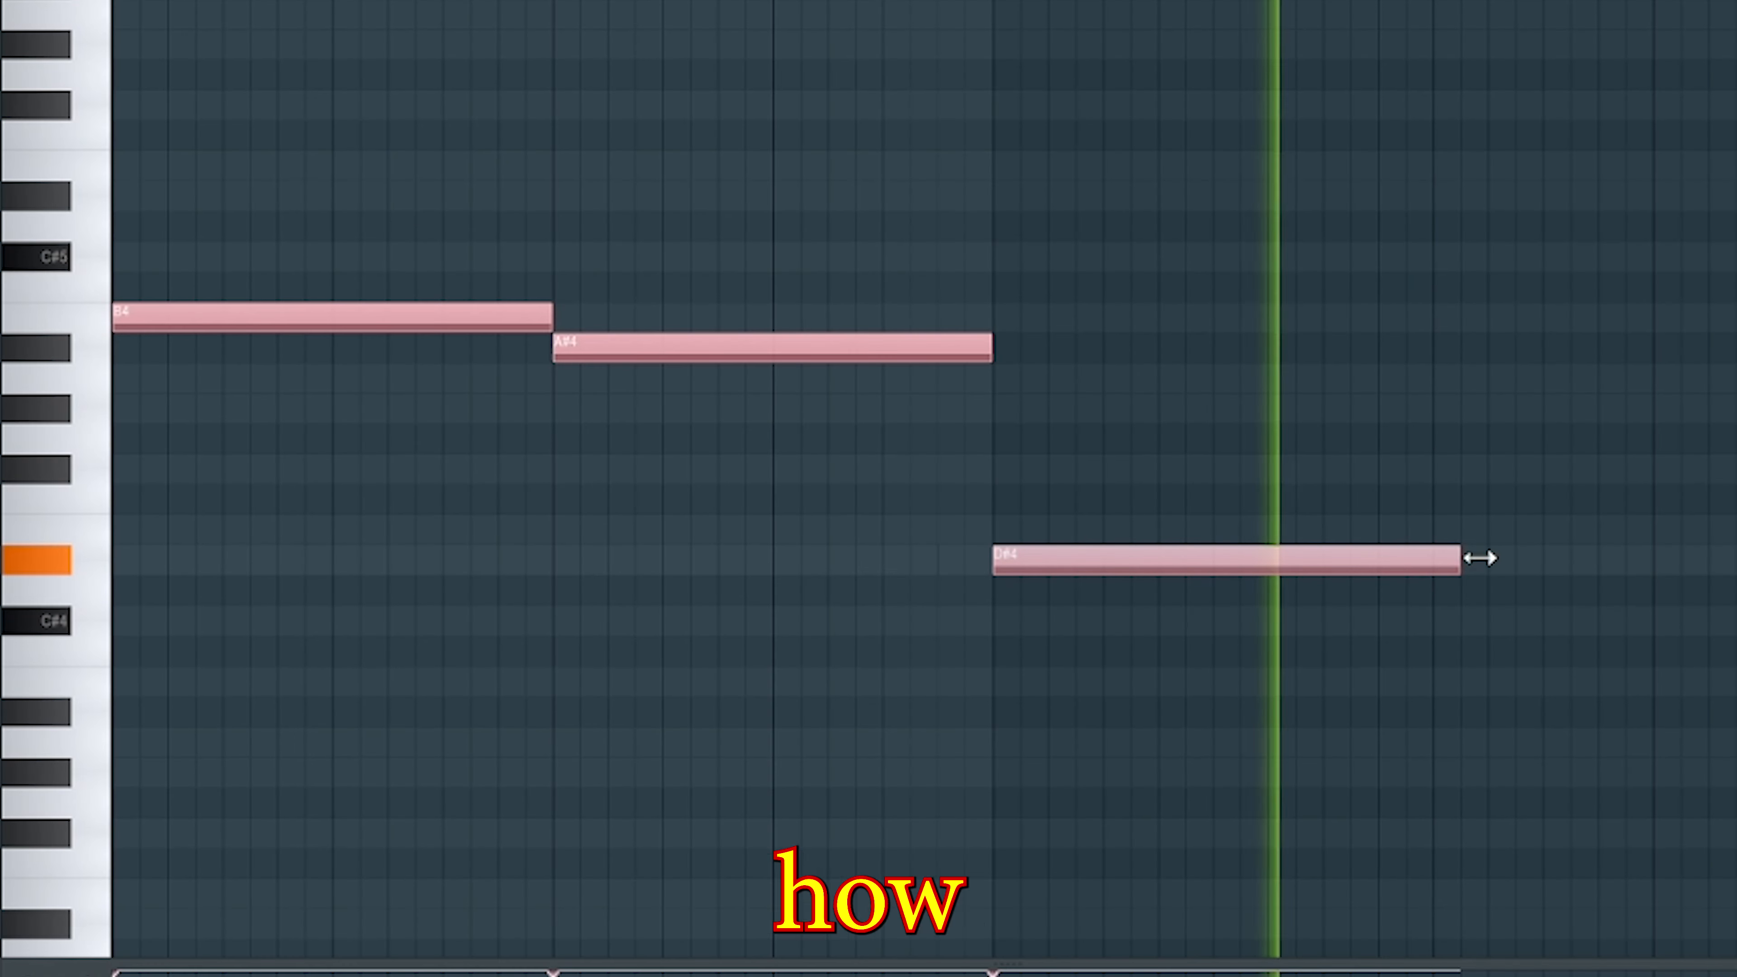
pyautogui.moveTo(1479, 558); pyautogui.dragTo(1736, 567)
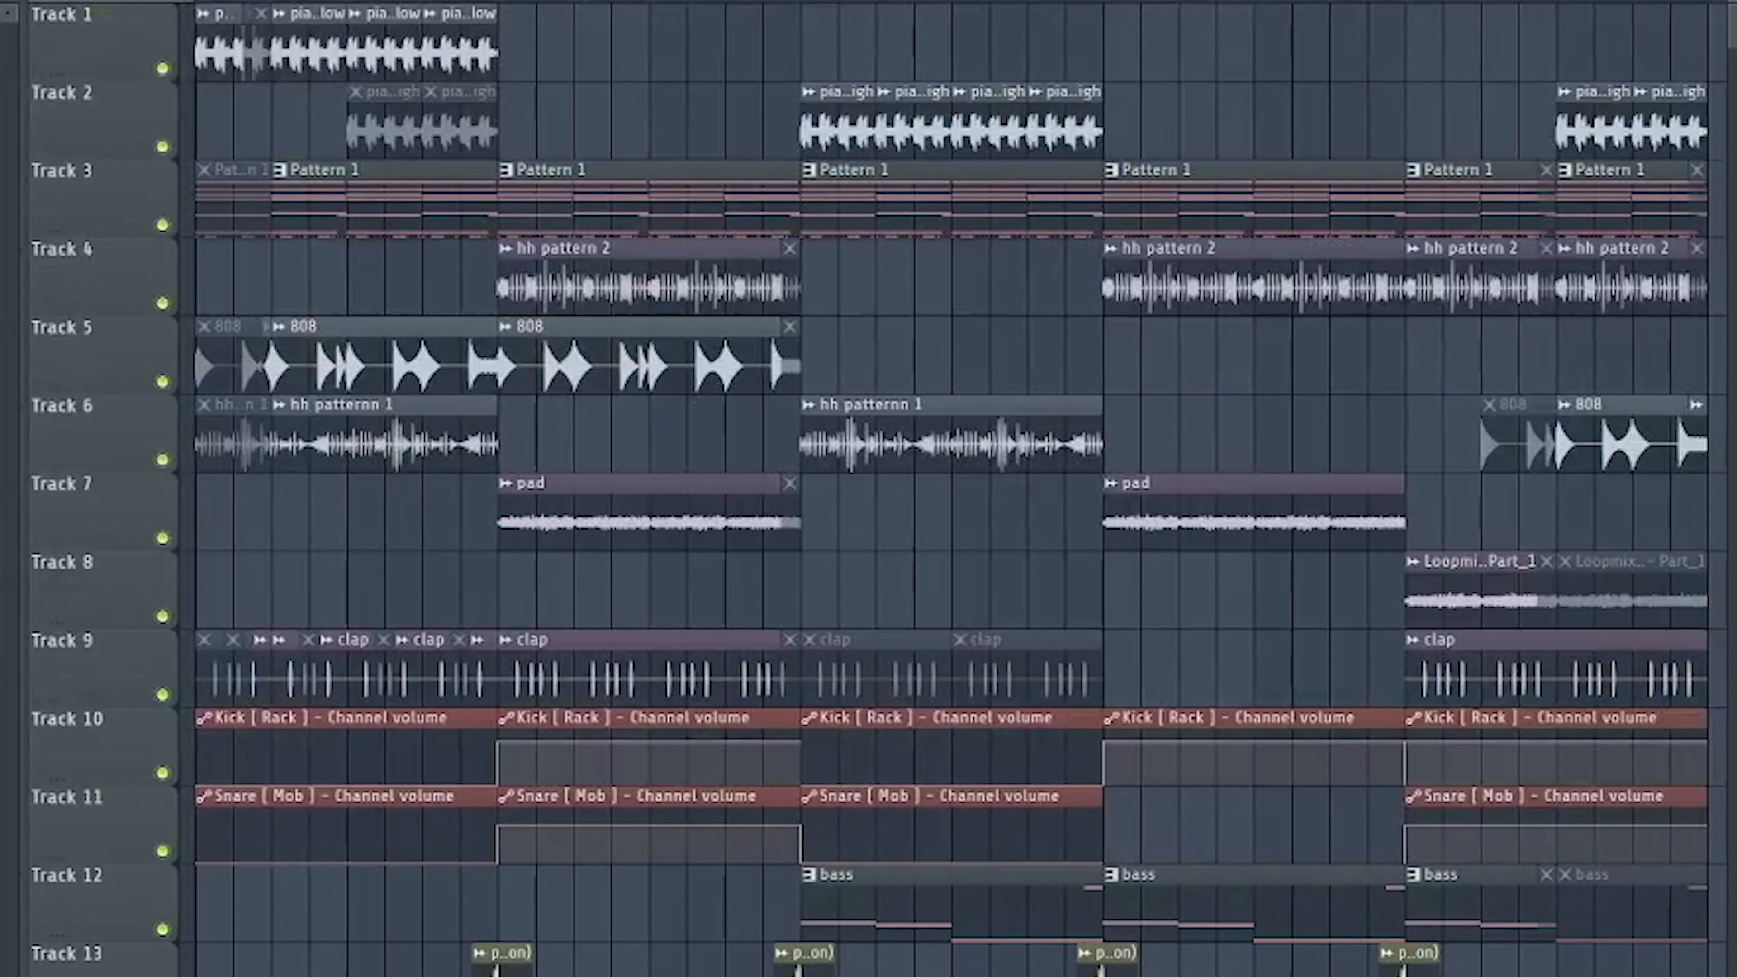